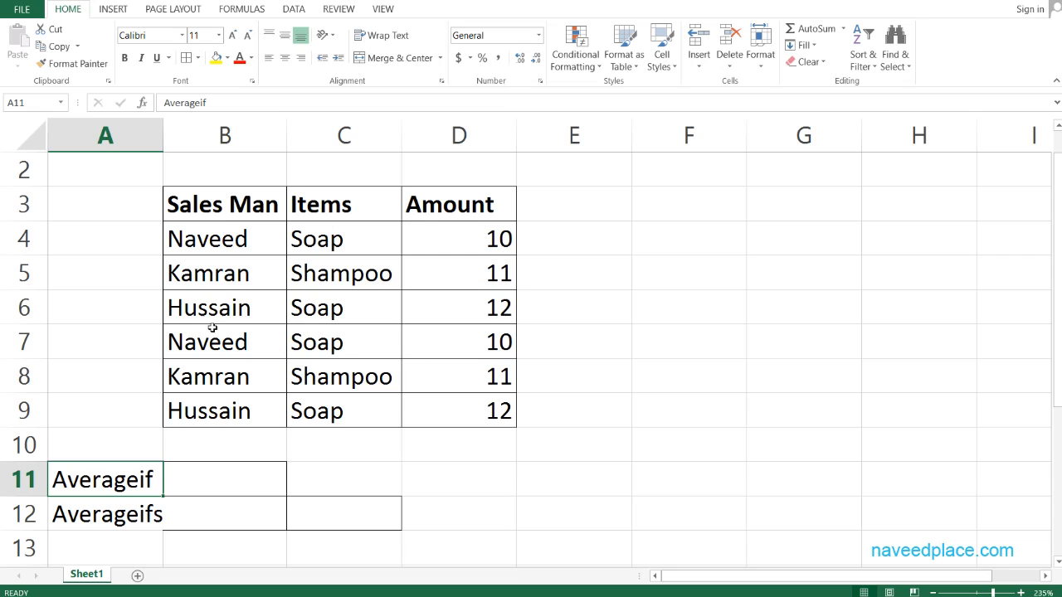
Review the Sales Man, Items and Amount columns and the individual entries in rows 4 and 5.
drag(241, 206, 232, 415)
drag(363, 203, 367, 406)
drag(483, 199, 490, 416)
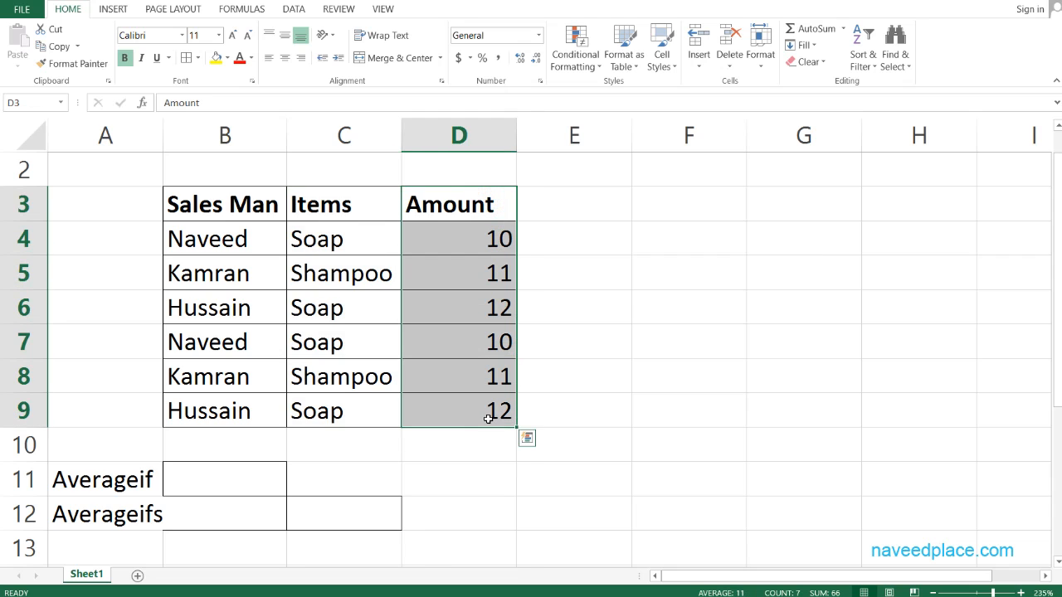
click(196, 239)
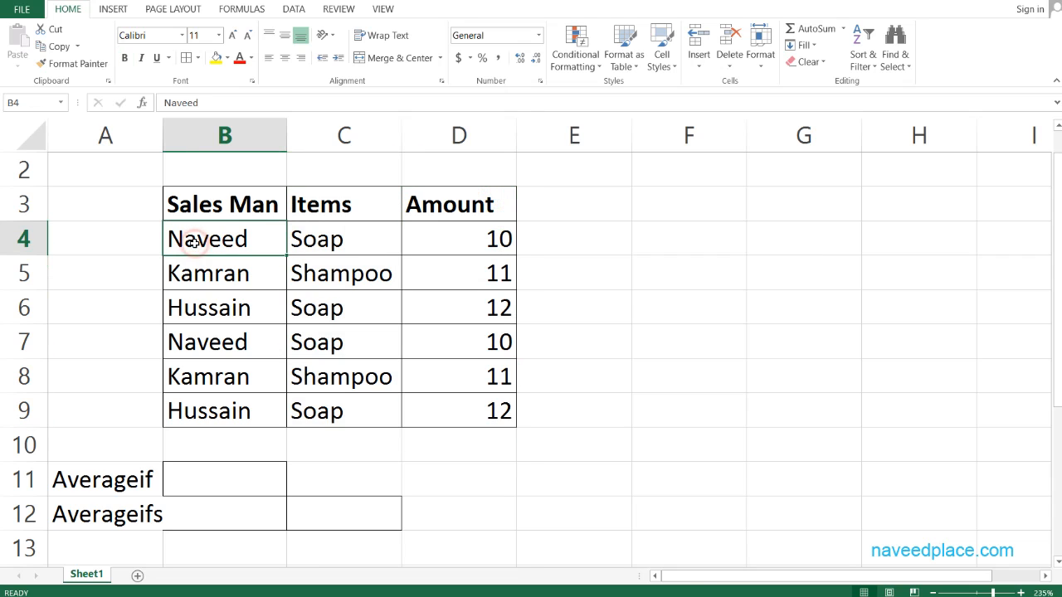
click(339, 245)
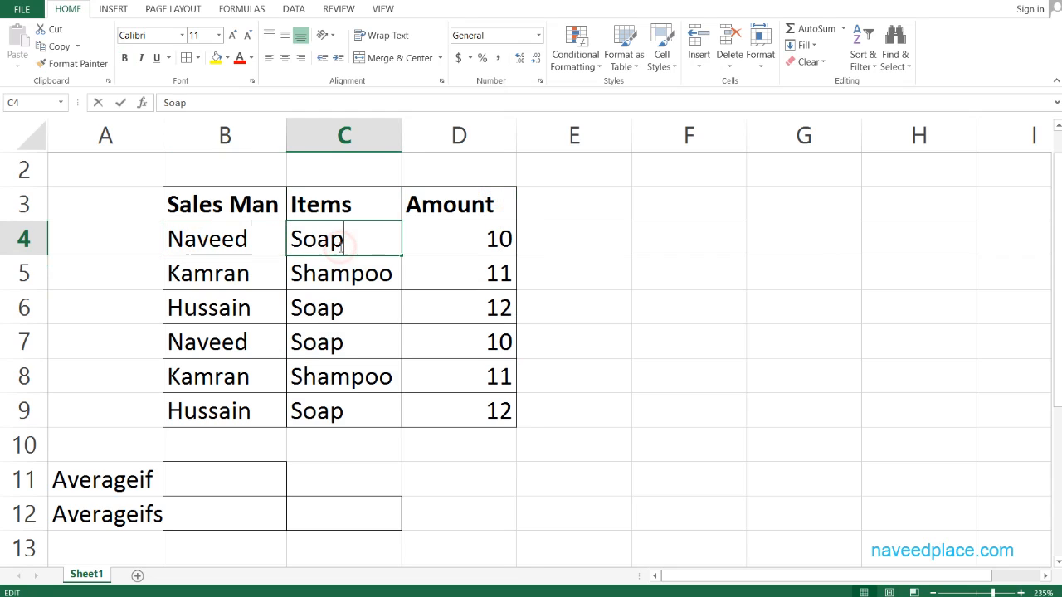
click(481, 245)
click(236, 276)
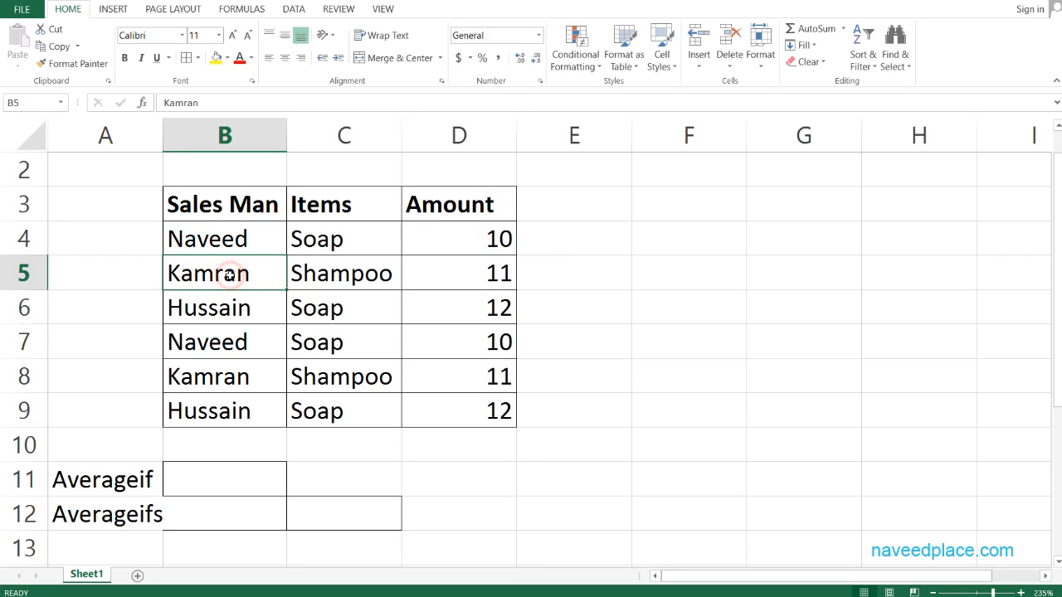
click(350, 279)
click(453, 280)
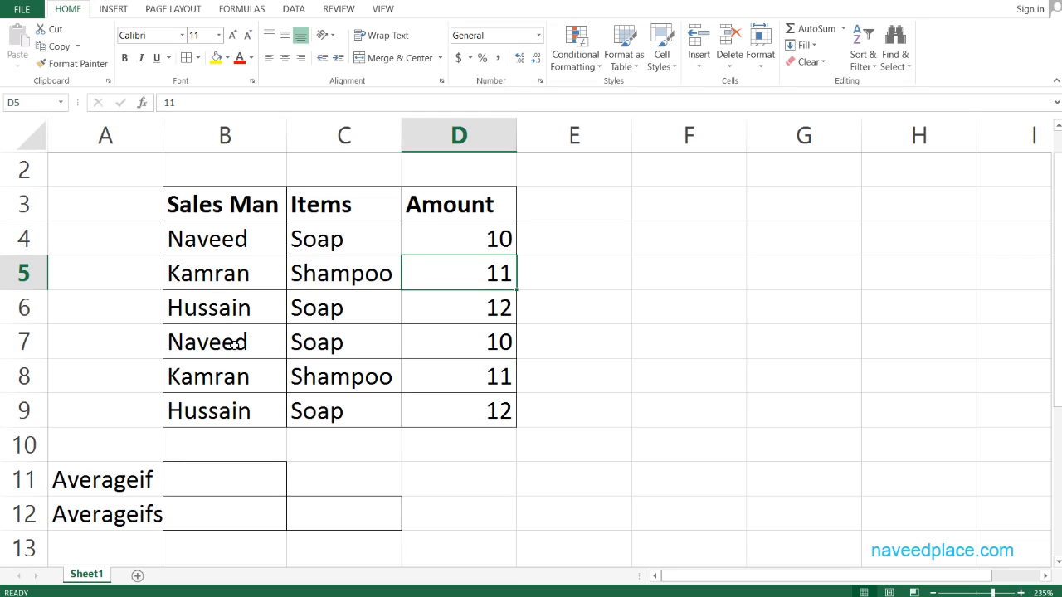
click(454, 235)
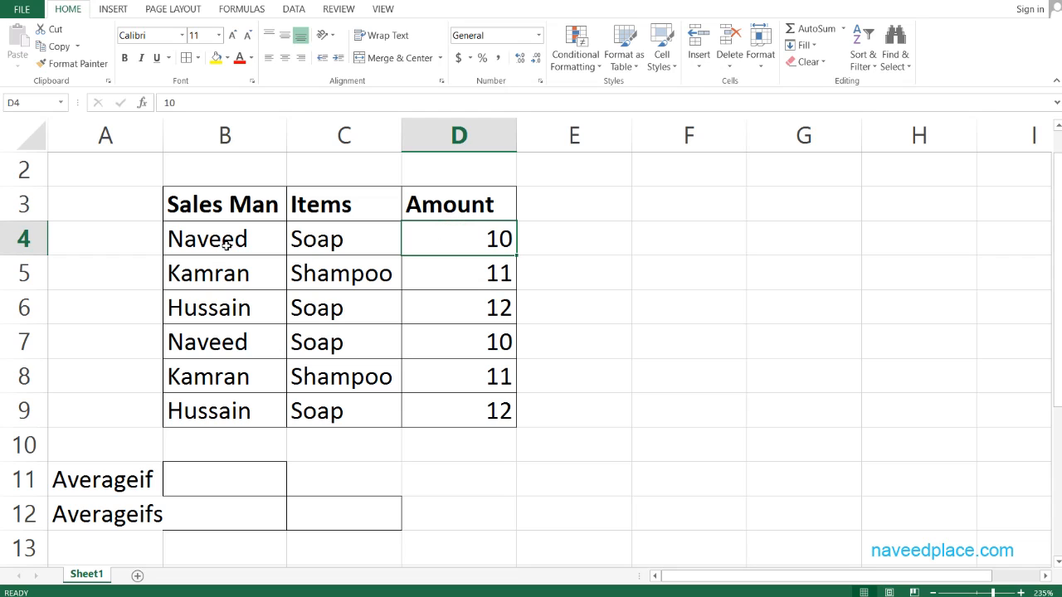
click(224, 280)
click(443, 279)
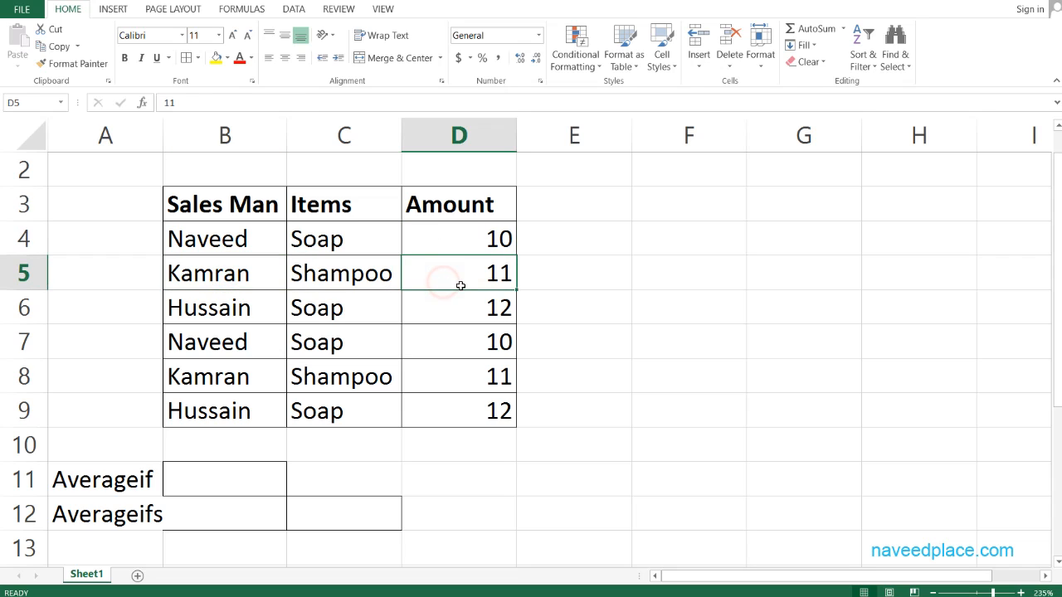
Set the shampoo amount in cell D8 to 4555.
click(440, 377)
text(4555)
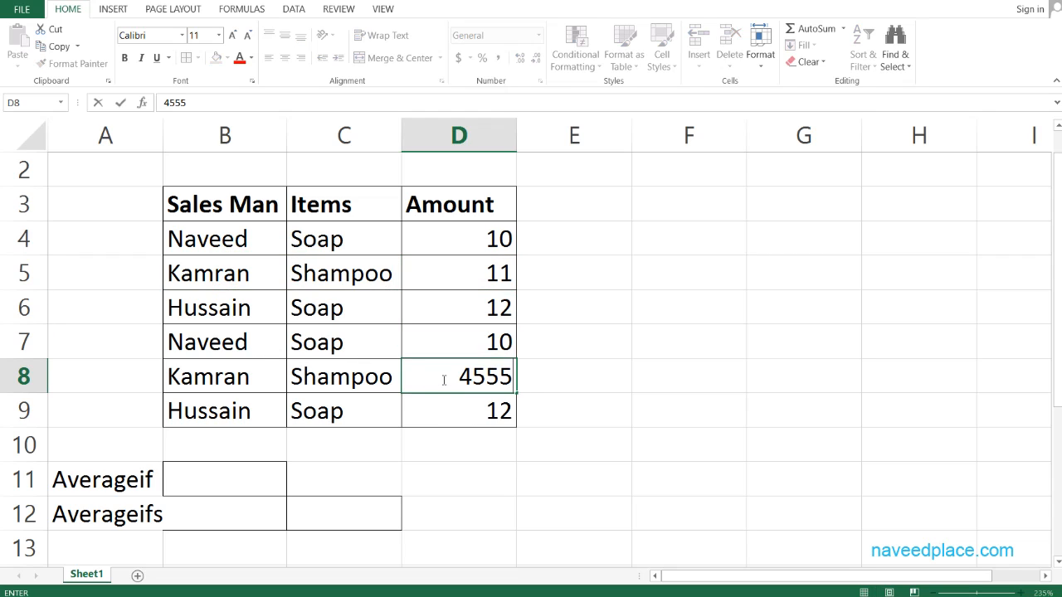
key(Return)
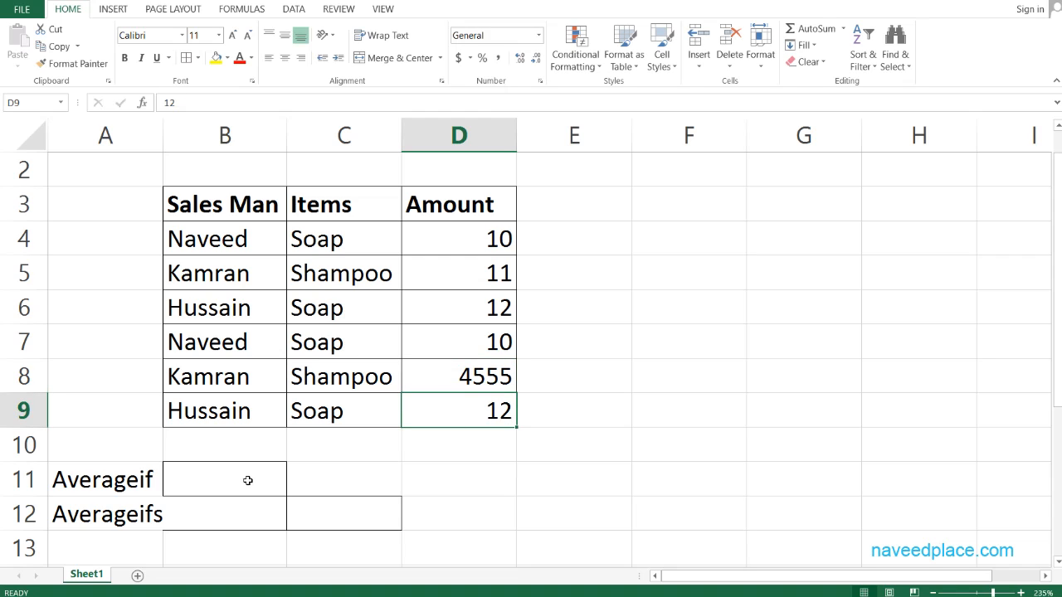
Start an AVERAGEIF formula in cell C11 with the Sales Man cells B4:B9 as the range.
click(303, 482)
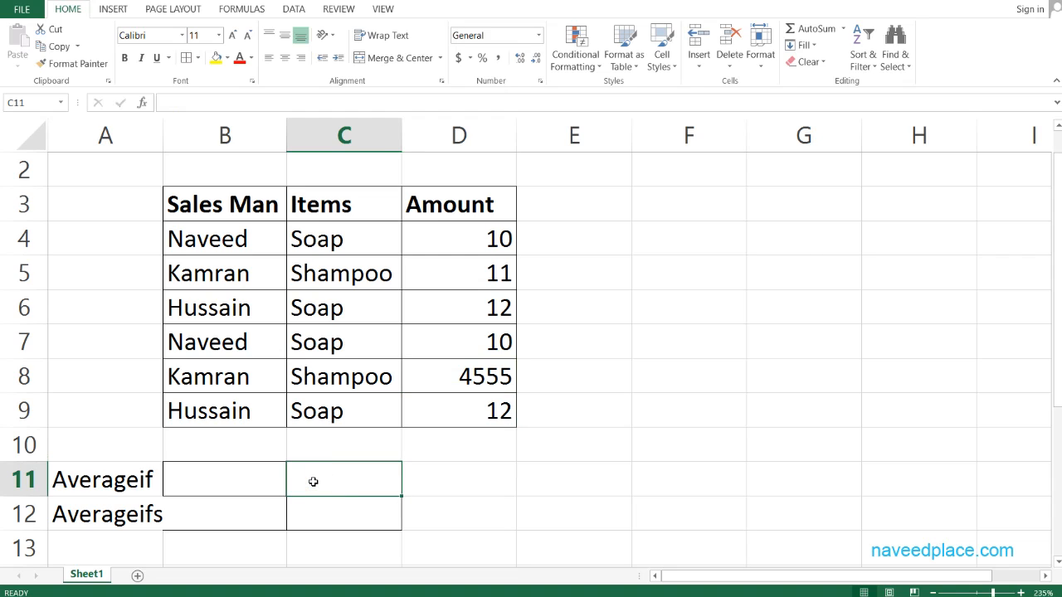
text(=)
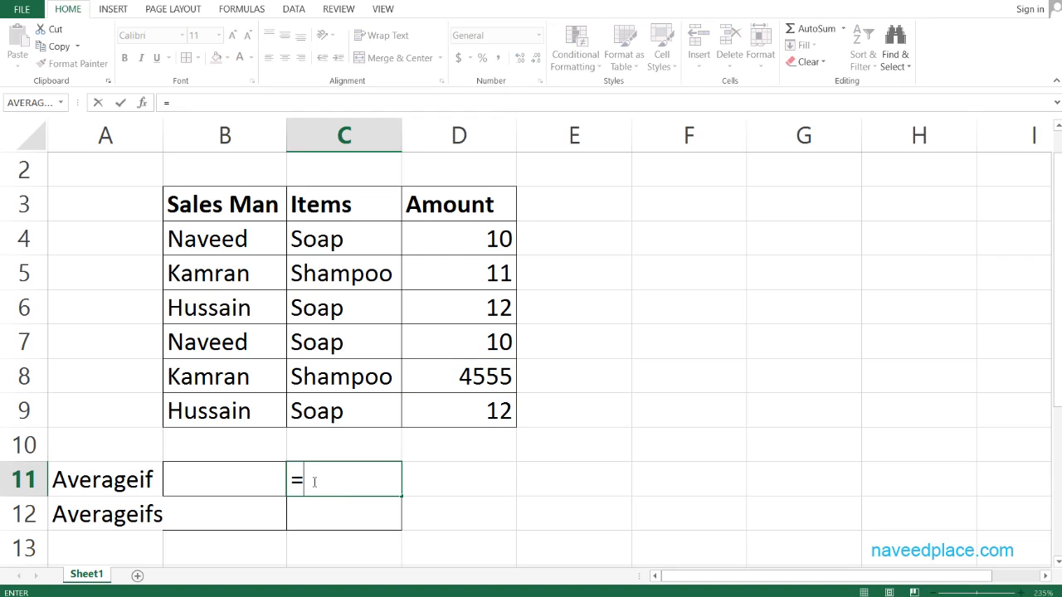
text(A)
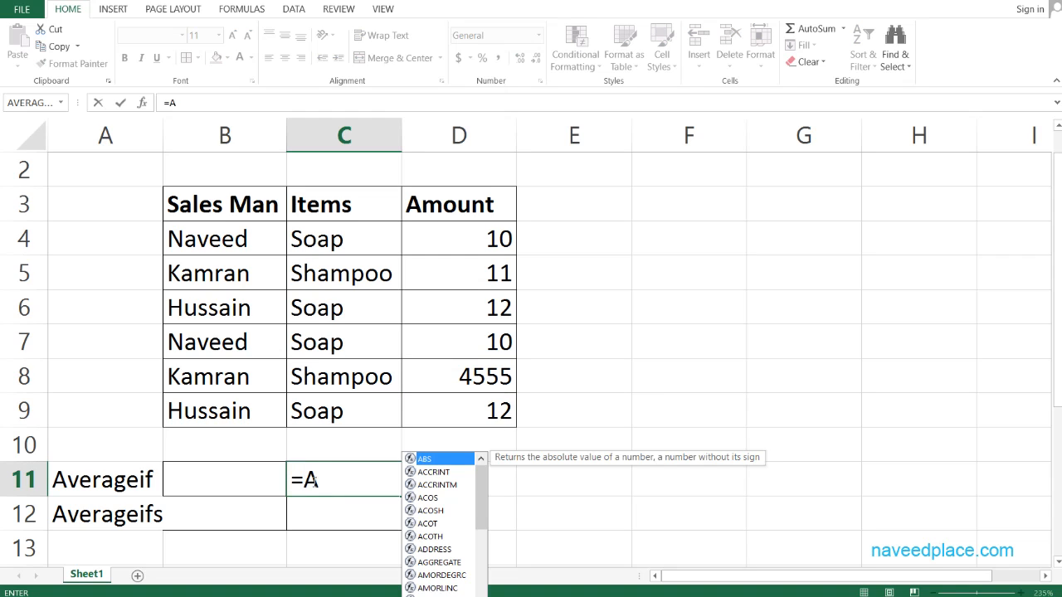
text(VER)
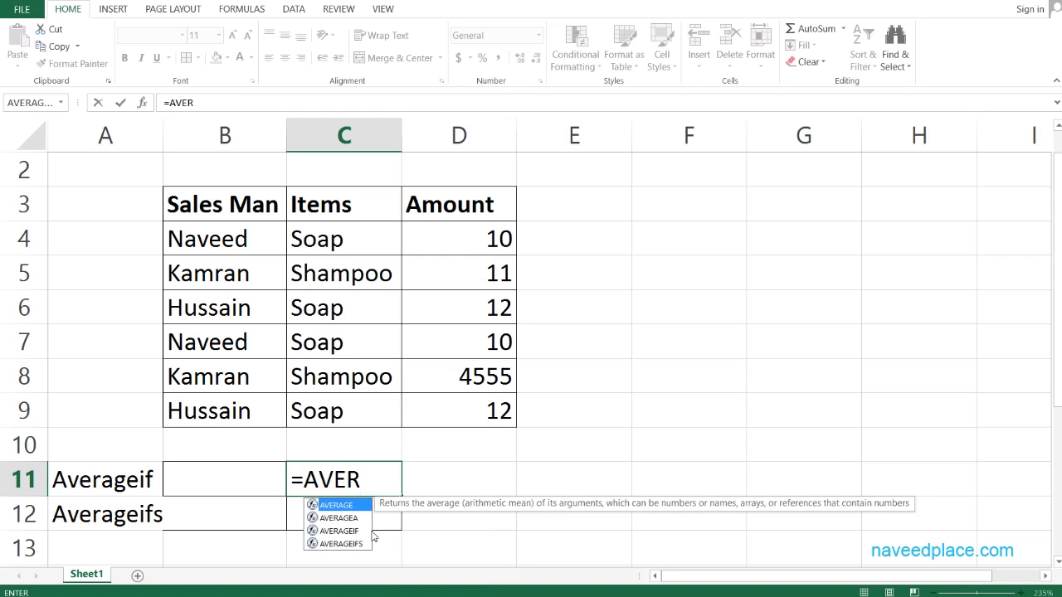
click(347, 532)
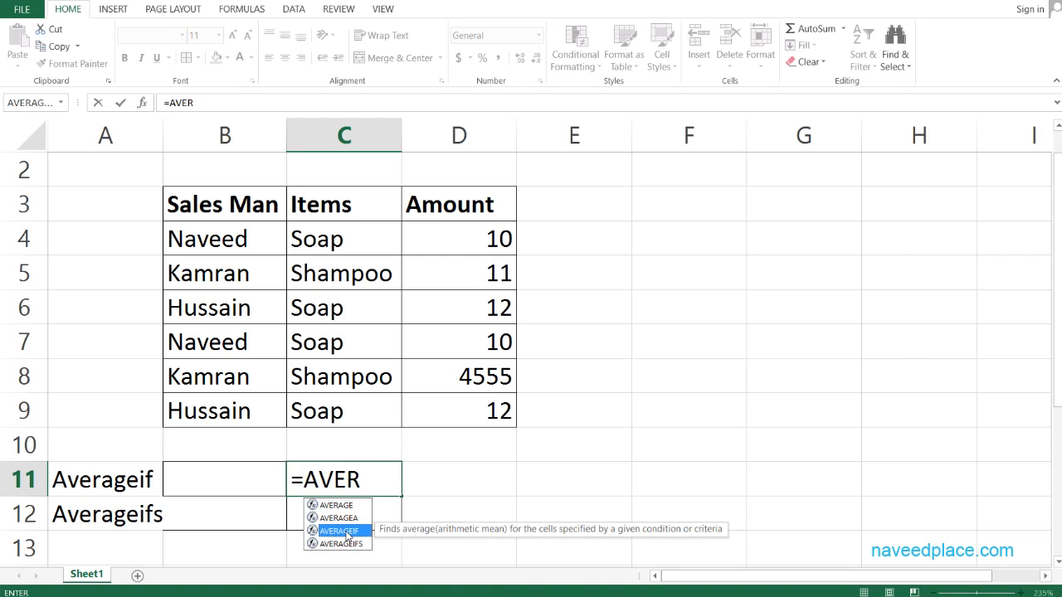
double_click(346, 532)
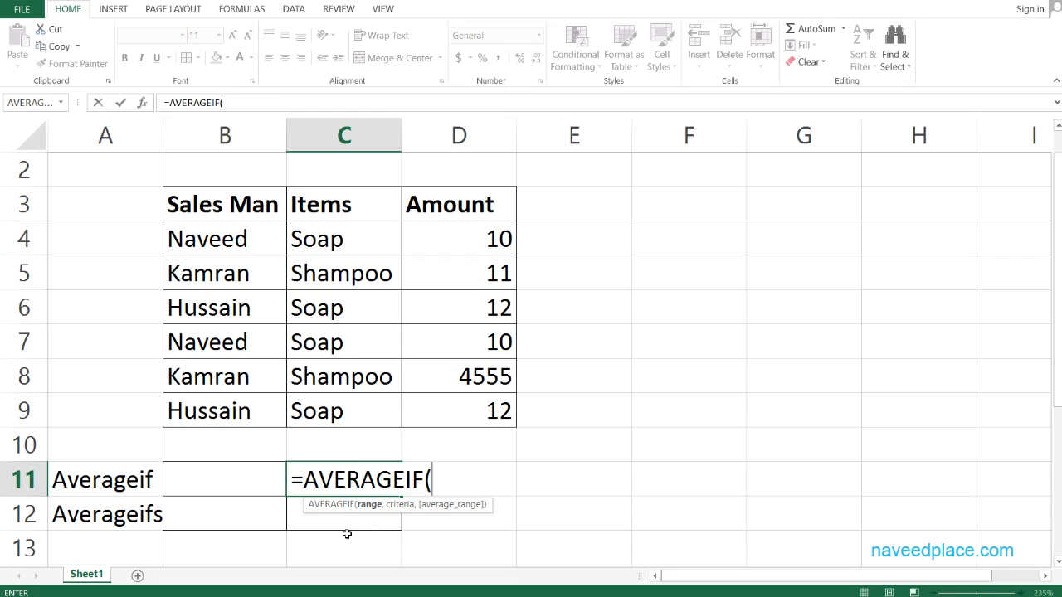
drag(251, 236, 244, 412)
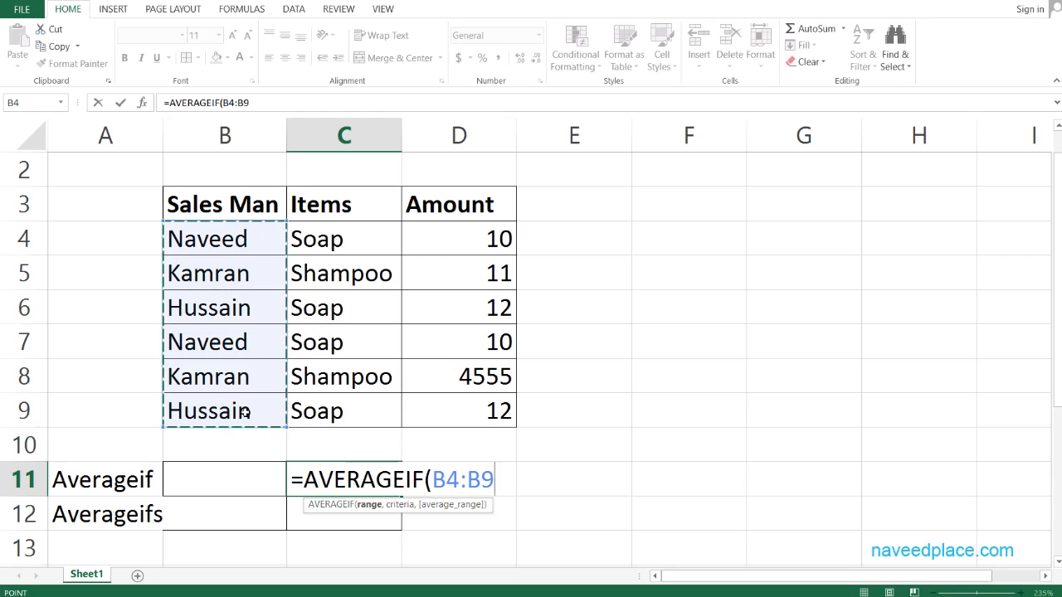
text(,)
Complete the AVERAGEIF formula in C11 with B11 as the criteria and D4:D9 as the average range.
click(216, 470)
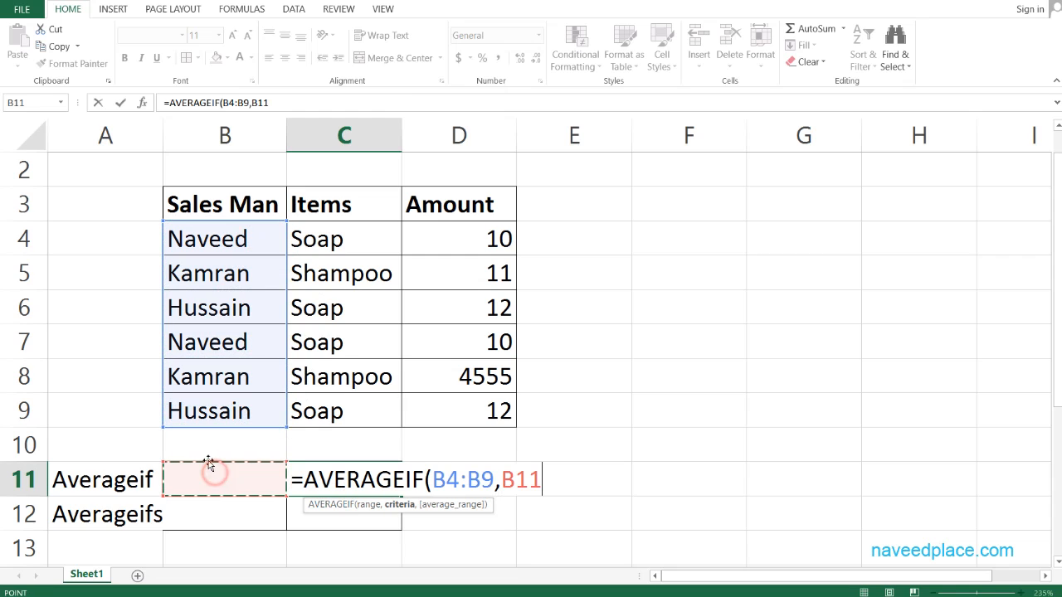
text(,)
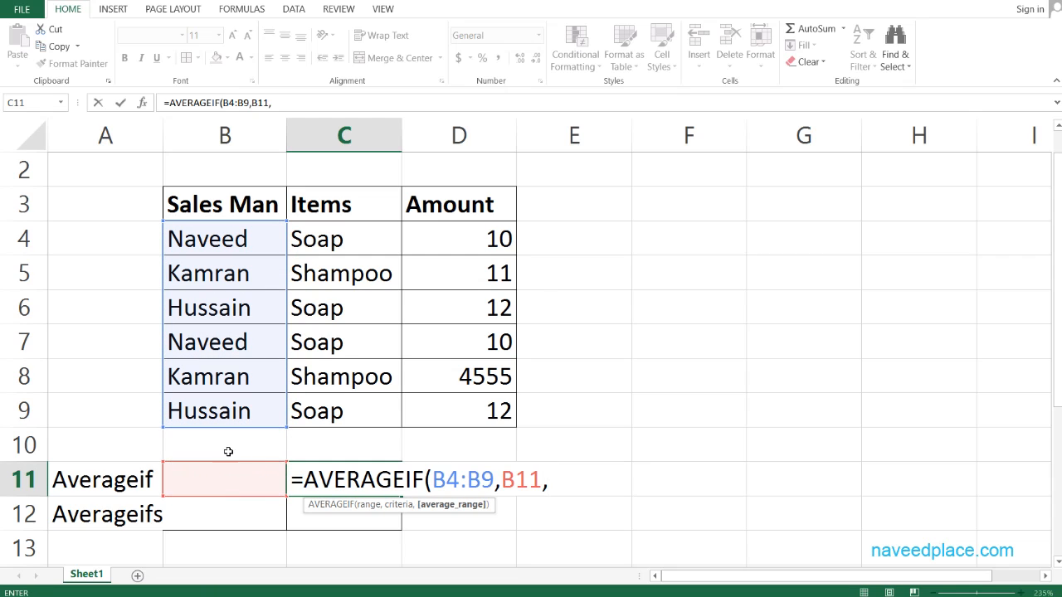
drag(474, 232, 469, 403)
text(\)
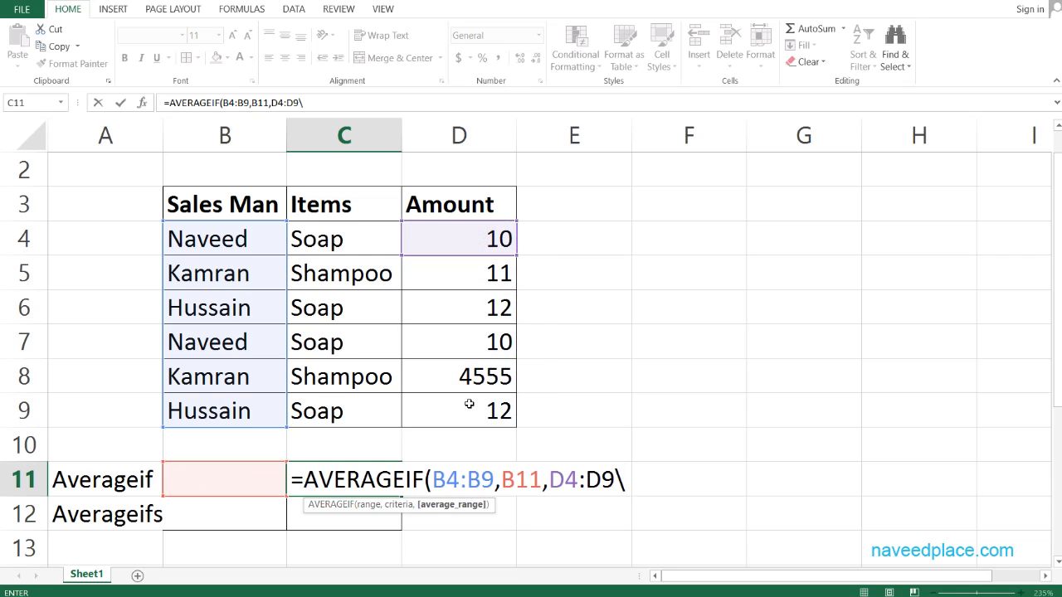
key(BackSpace)
key(Return)
click(326, 482)
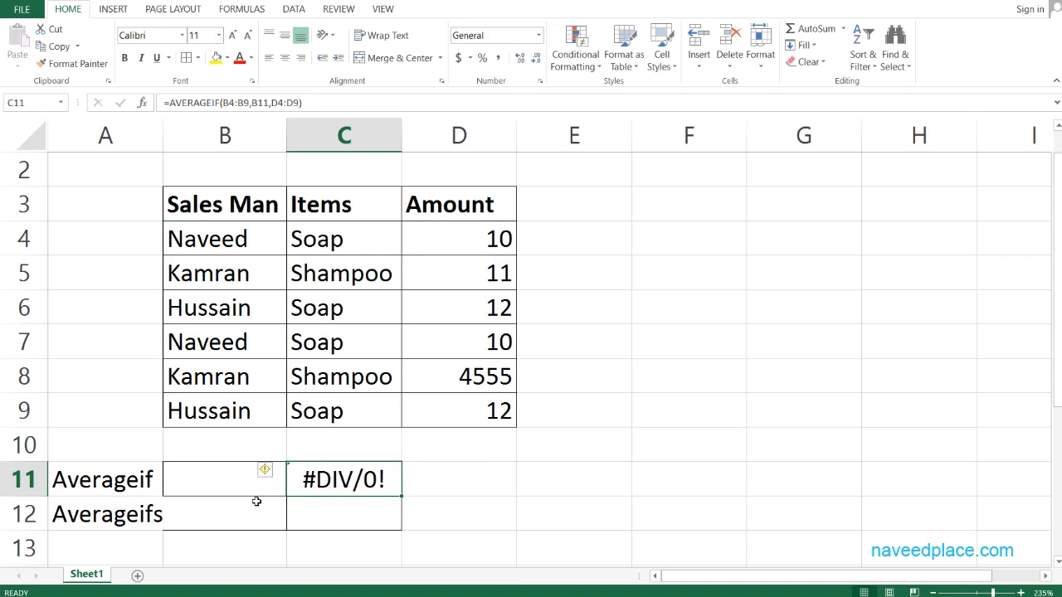
Enter the name of the salesman from row 5 as the criterion in cell B11.
click(214, 485)
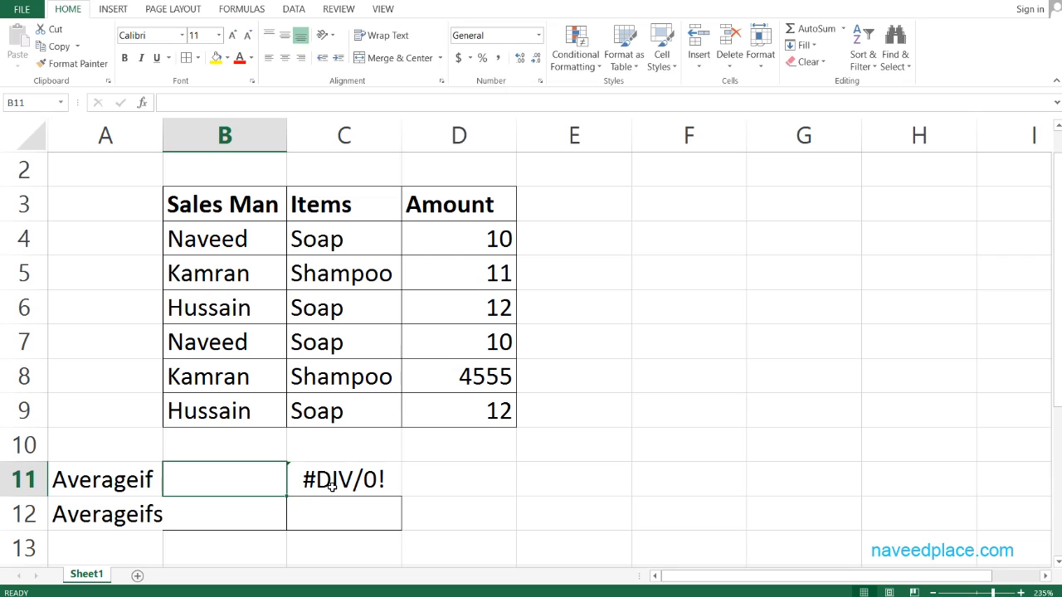
text(kAM)
key(BackSpace)
key(BackSpace)
key(BackSpace)
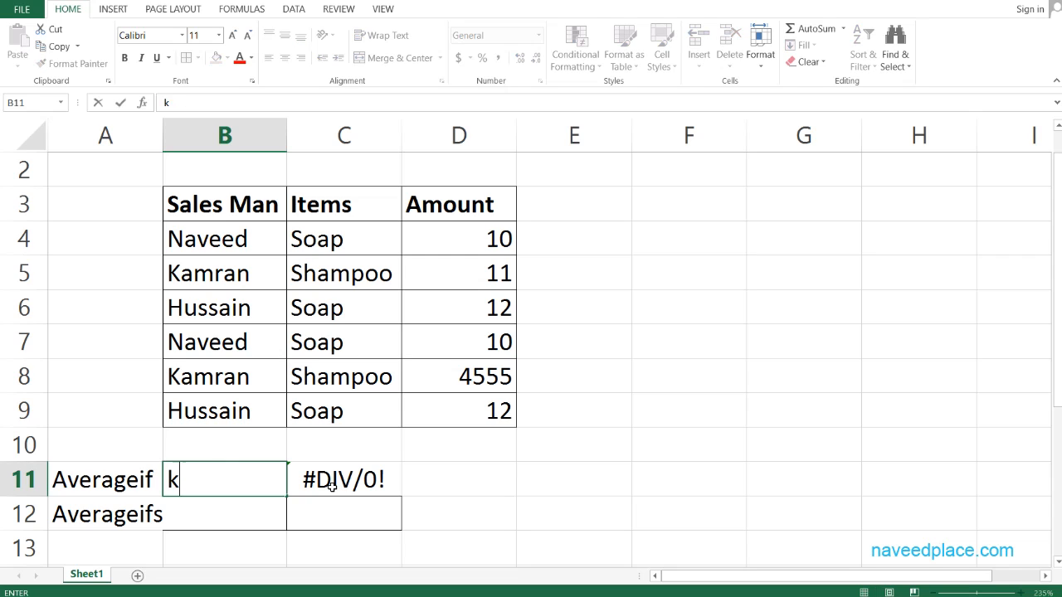
text(k)
key(BackSpace)
text(kA)
key(BackSpace)
key(BackSpace)
text(L)
key(BackSpace)
text(Kamran)
key(Return)
Check rows 5 and 8 against the AVERAGEIF result, and autofit column A to its text.
click(267, 481)
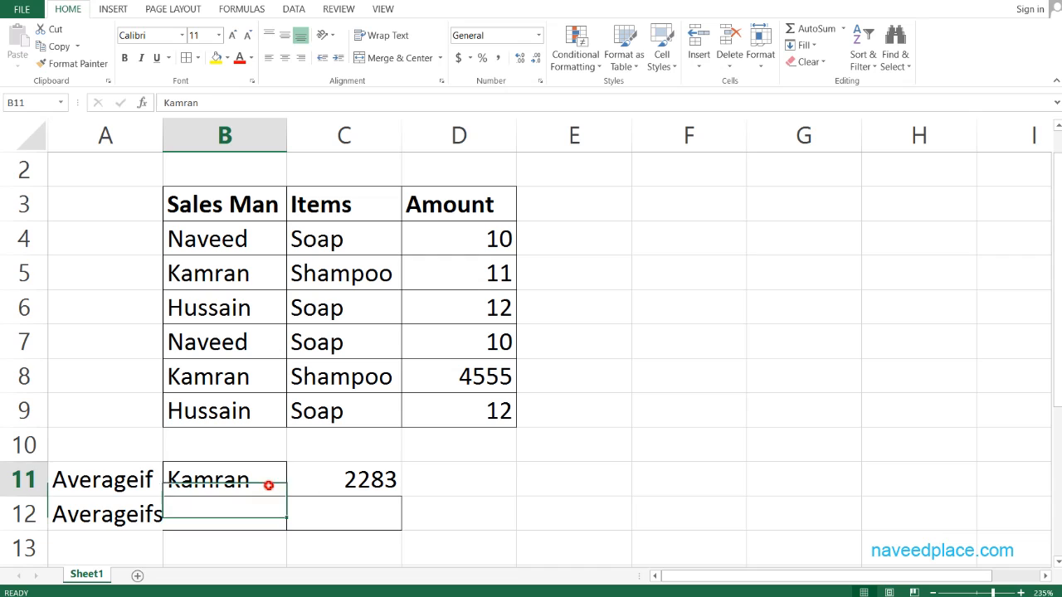
drag(249, 273, 481, 274)
drag(180, 374, 467, 381)
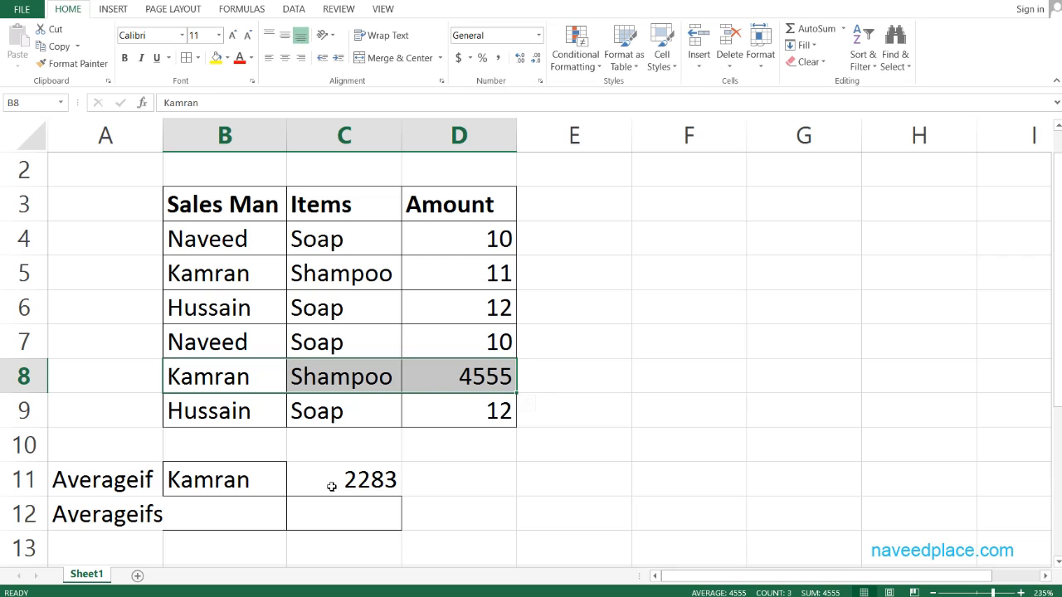
click(240, 487)
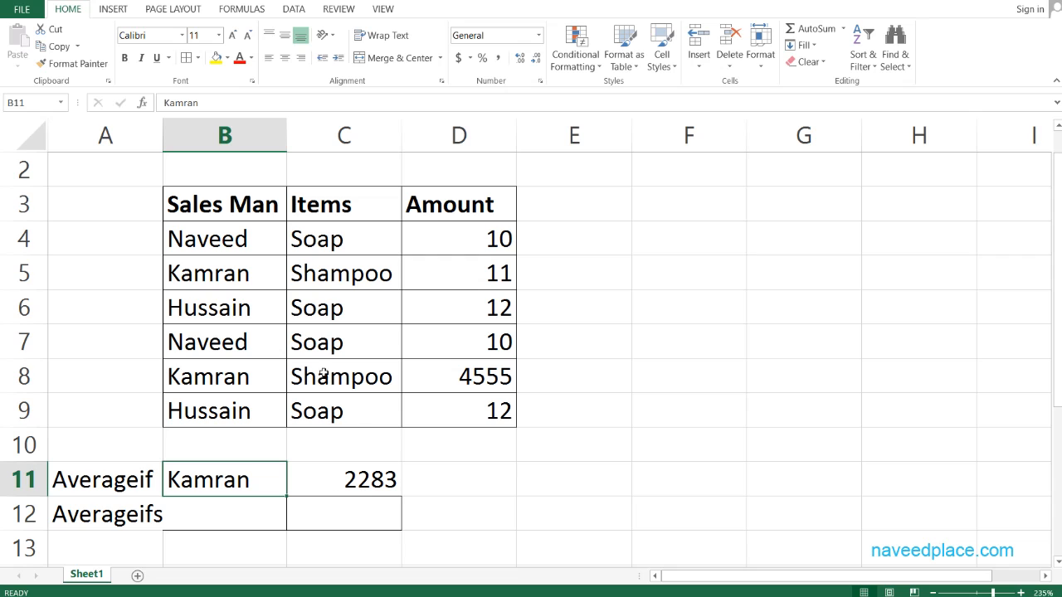
drag(220, 285, 472, 287)
drag(204, 374, 517, 374)
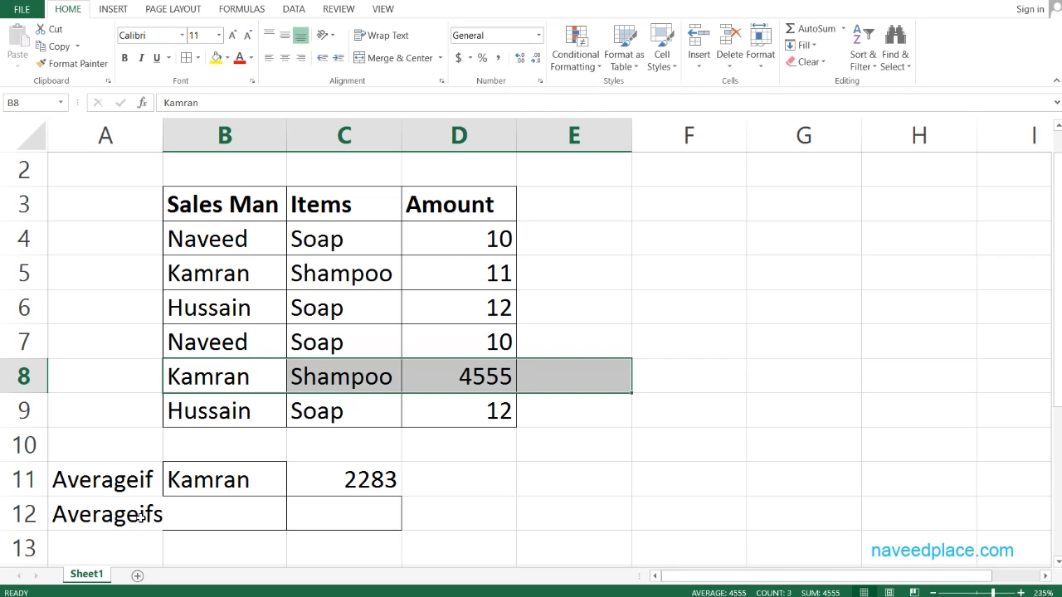
double_click(163, 135)
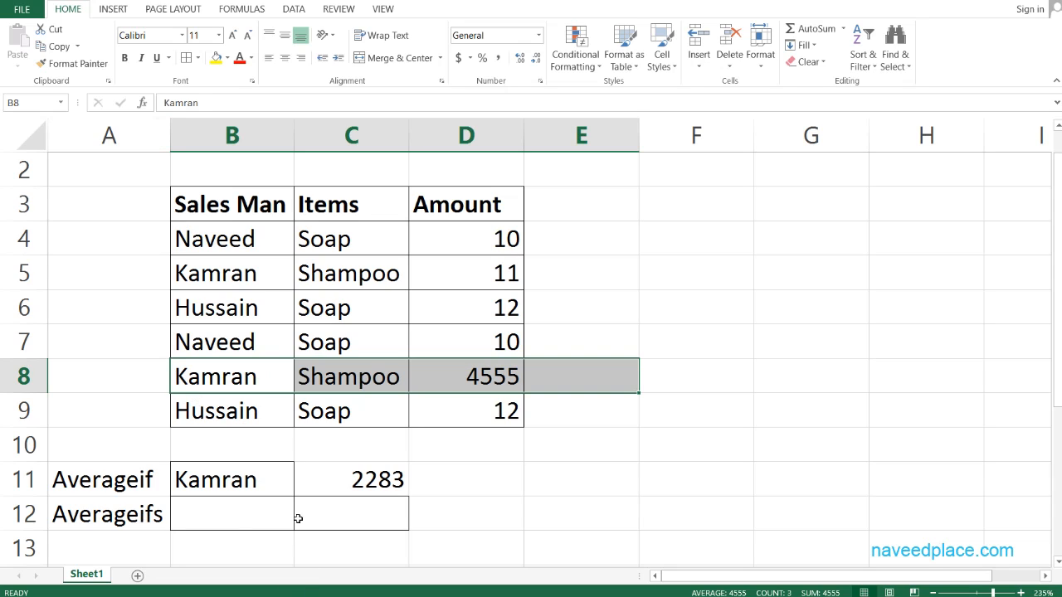
Examine the criterion in B11 and the item entries in cells C4, C7 and C8.
click(251, 483)
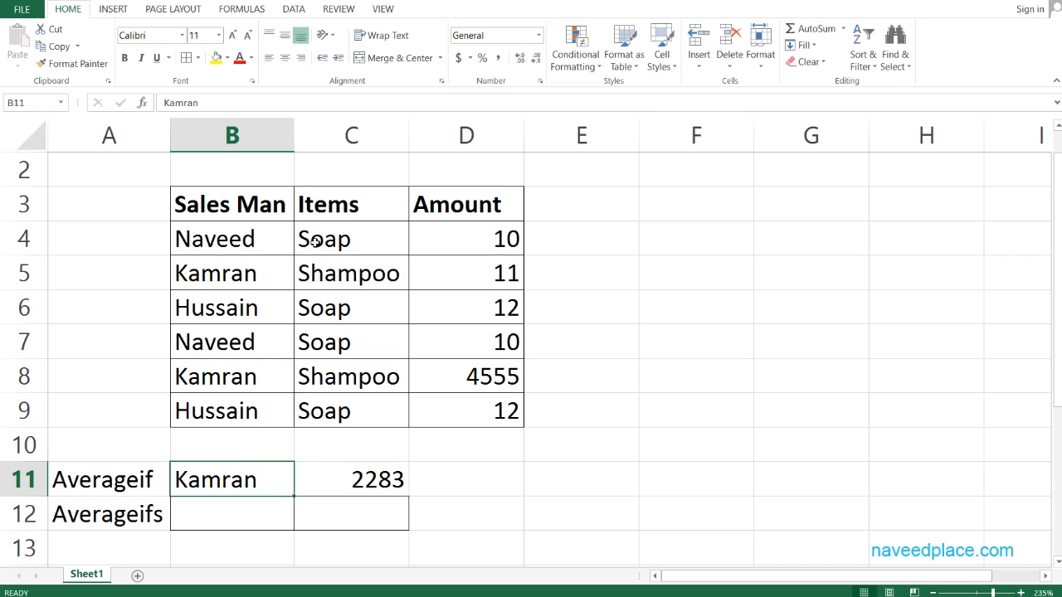
click(357, 242)
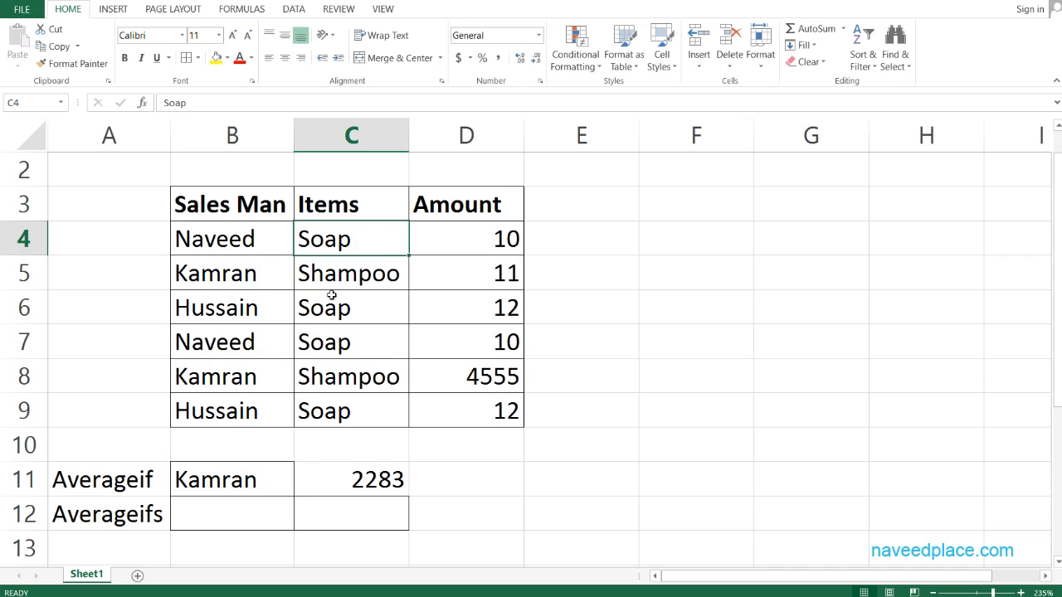
click(368, 350)
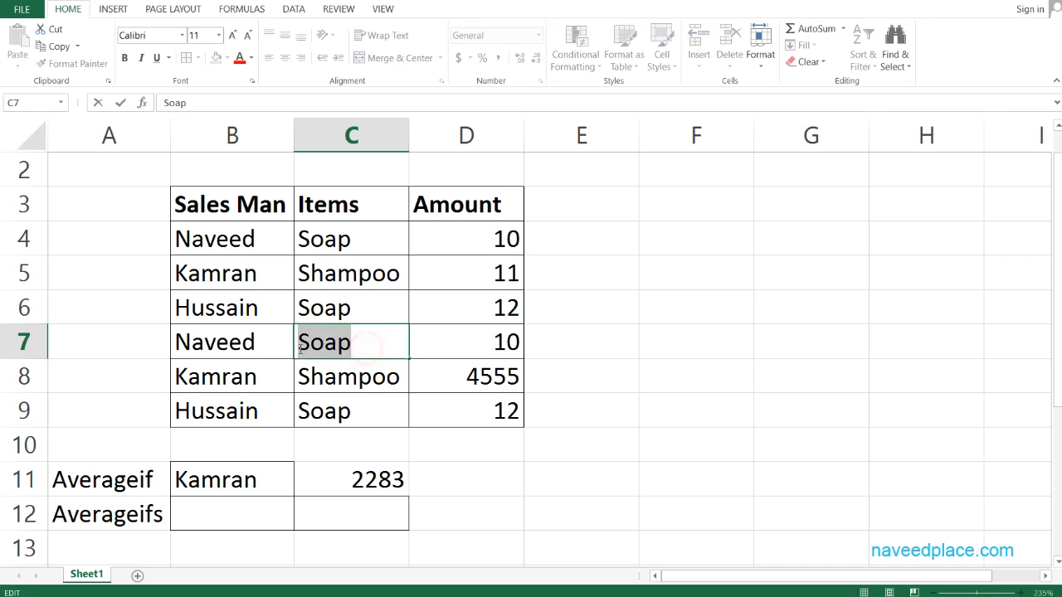
click(347, 373)
double_click(346, 373)
drag(408, 374, 261, 382)
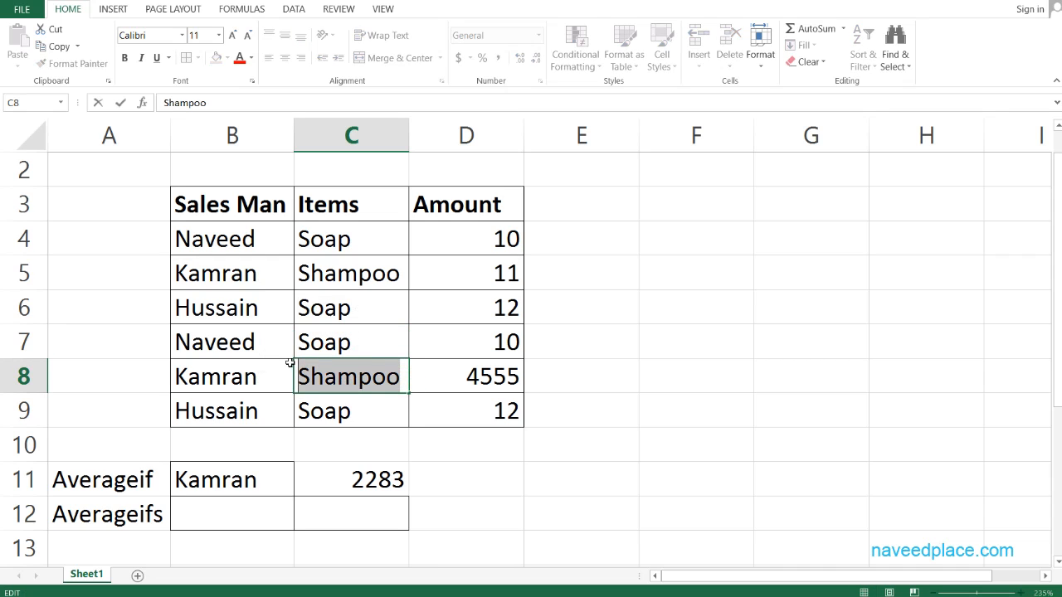
click(346, 341)
double_click(346, 341)
drag(363, 340, 256, 338)
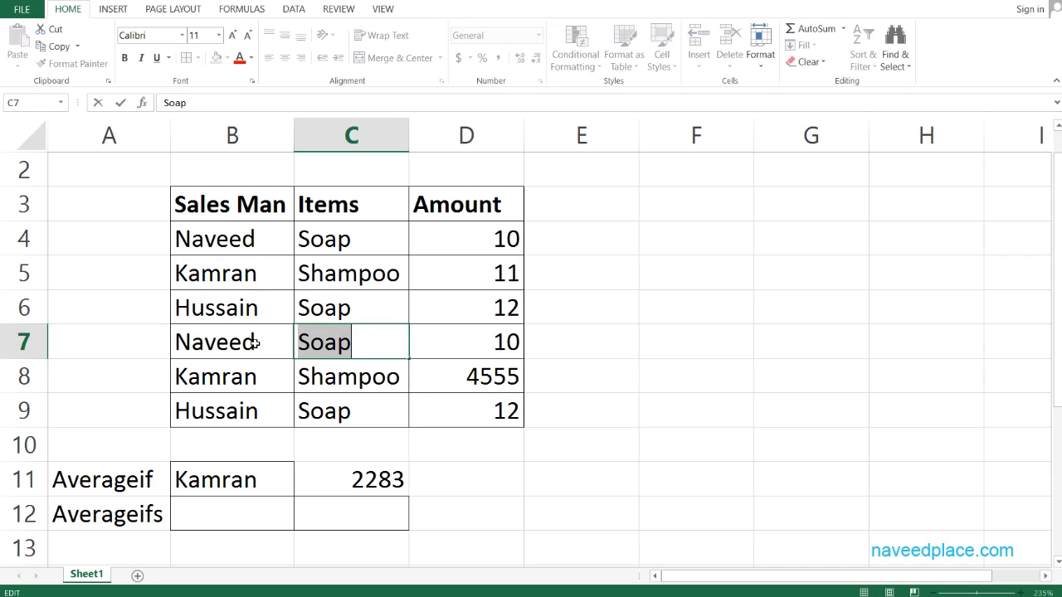
Replace the item in cell C7 with Shampoo, copied from cell C8.
click(393, 373)
double_click(403, 373)
drag(404, 373, 258, 380)
key(ctrl+c)
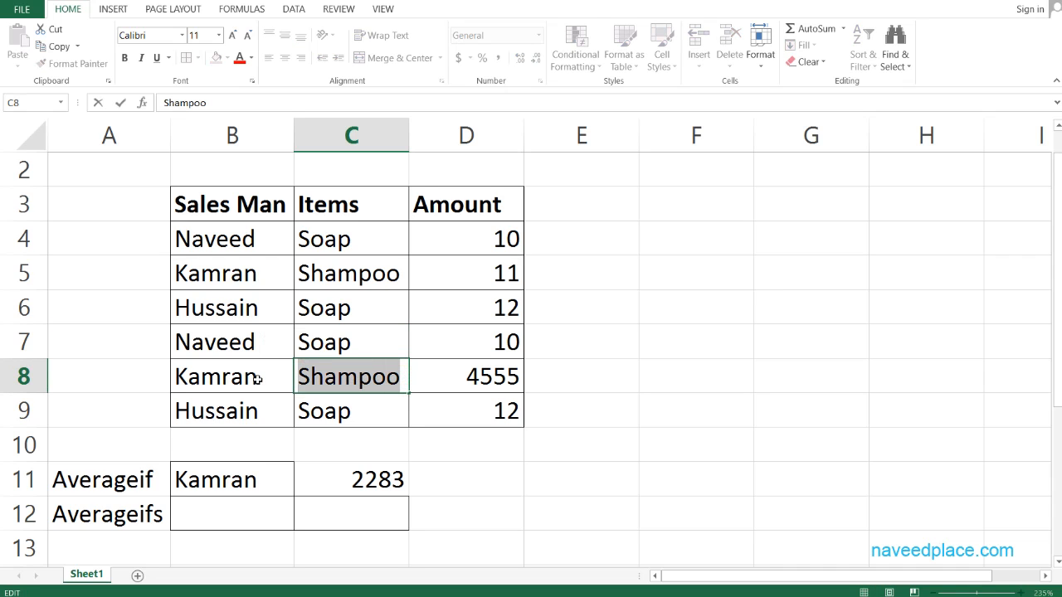
click(329, 341)
double_click(353, 339)
drag(353, 338, 274, 342)
key(ctrl+v)
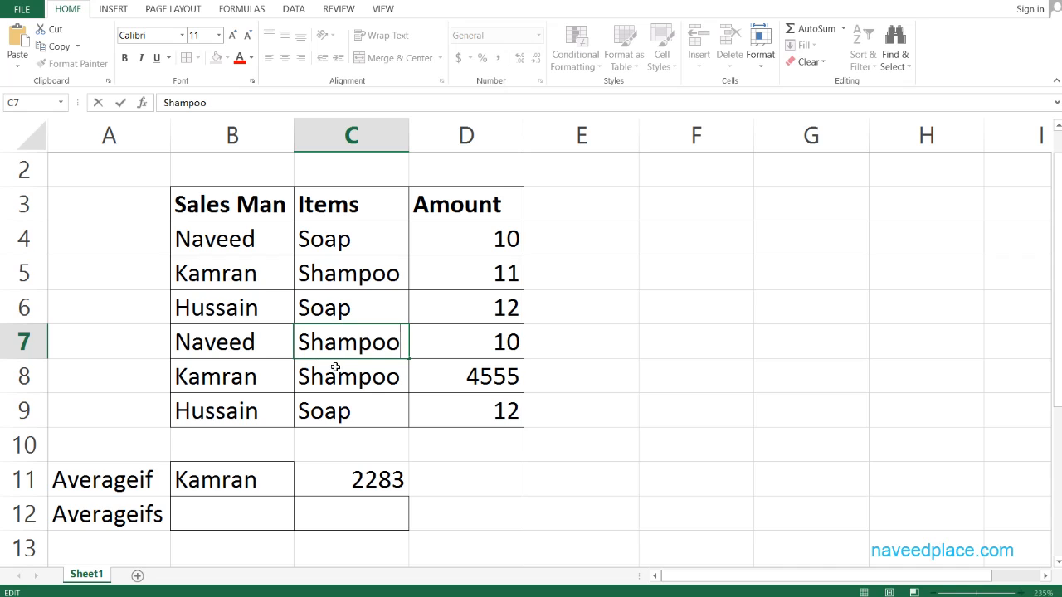
click(335, 367)
click(332, 342)
Examine the salesman, item and amount entries in rows 4 and 7, along with criteria cells B11, B12 and C12.
drag(224, 238, 472, 239)
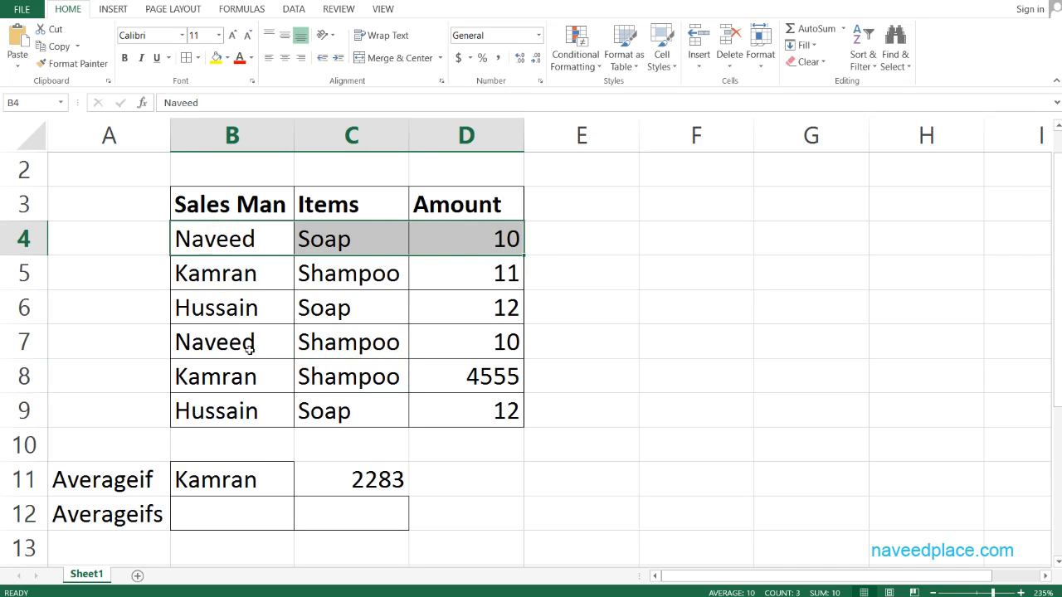
click(219, 346)
drag(373, 340, 467, 341)
click(467, 341)
click(197, 526)
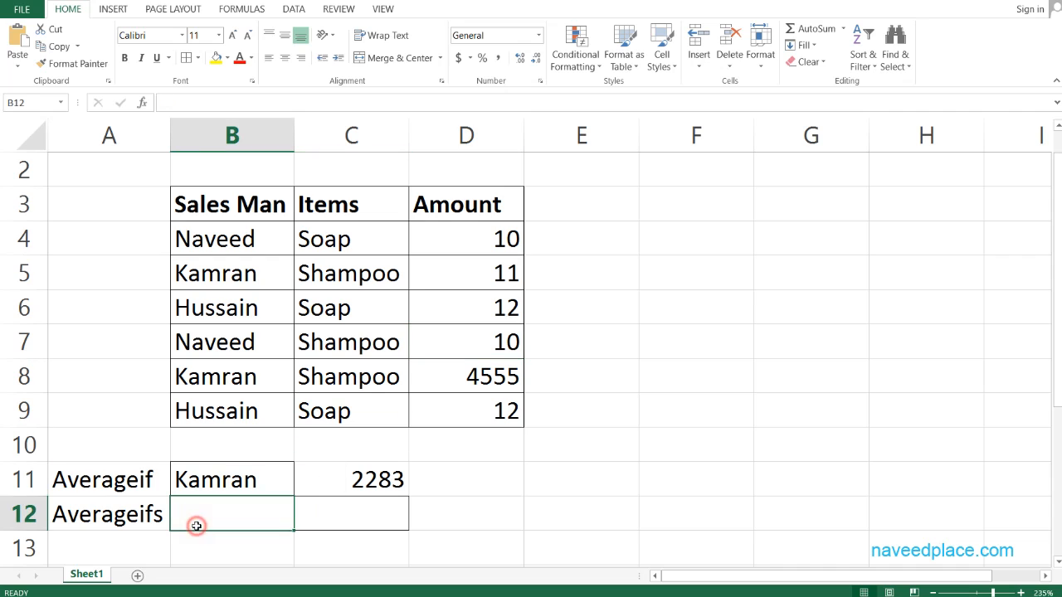
click(227, 488)
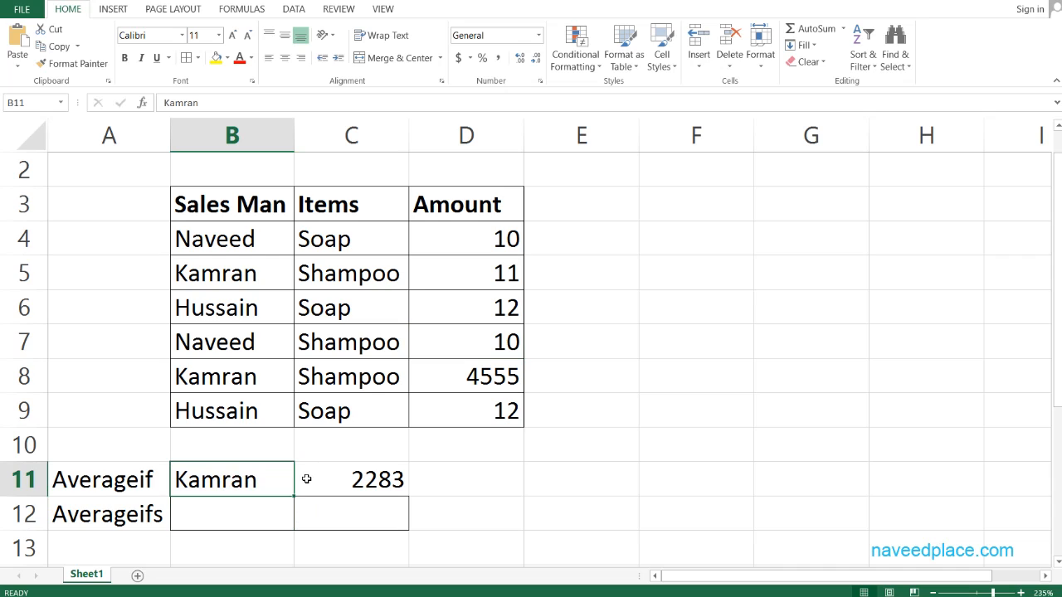
click(218, 513)
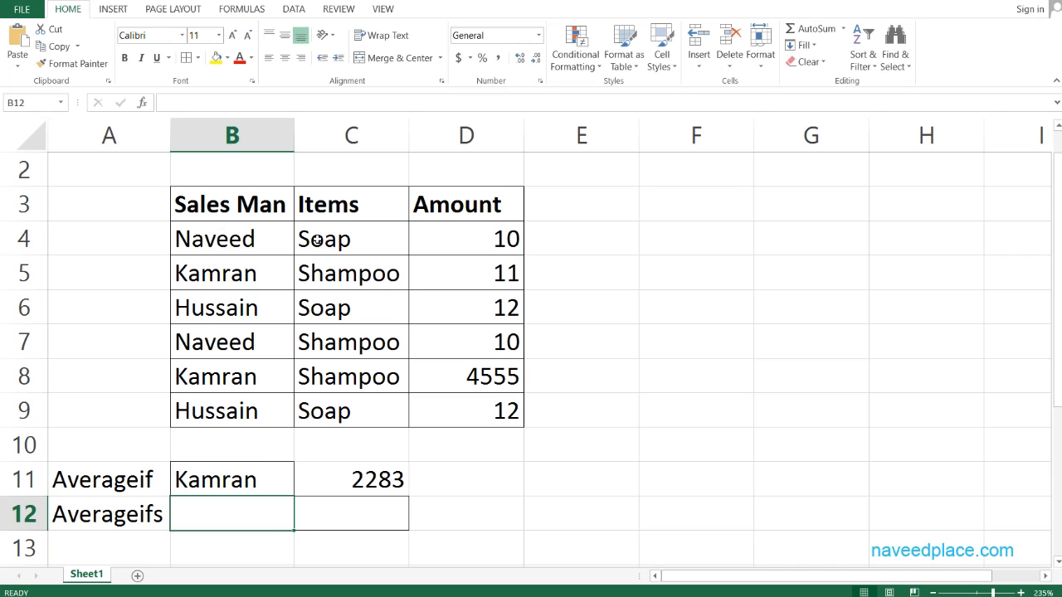
click(327, 514)
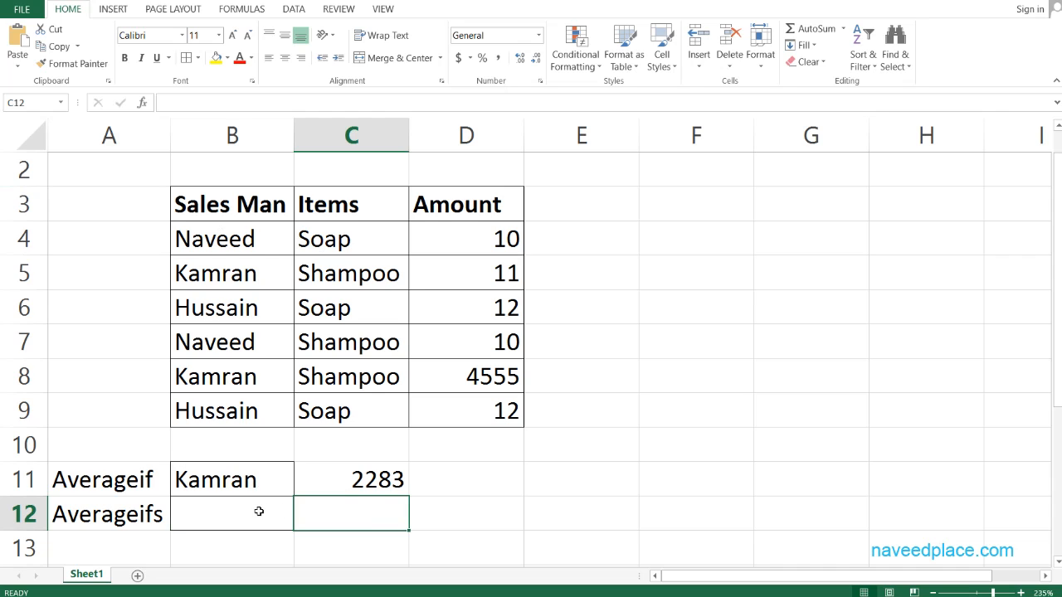
Start an AVERAGEIFS formula in cell D12 with the amounts D4:D9 as the average range.
click(466, 523)
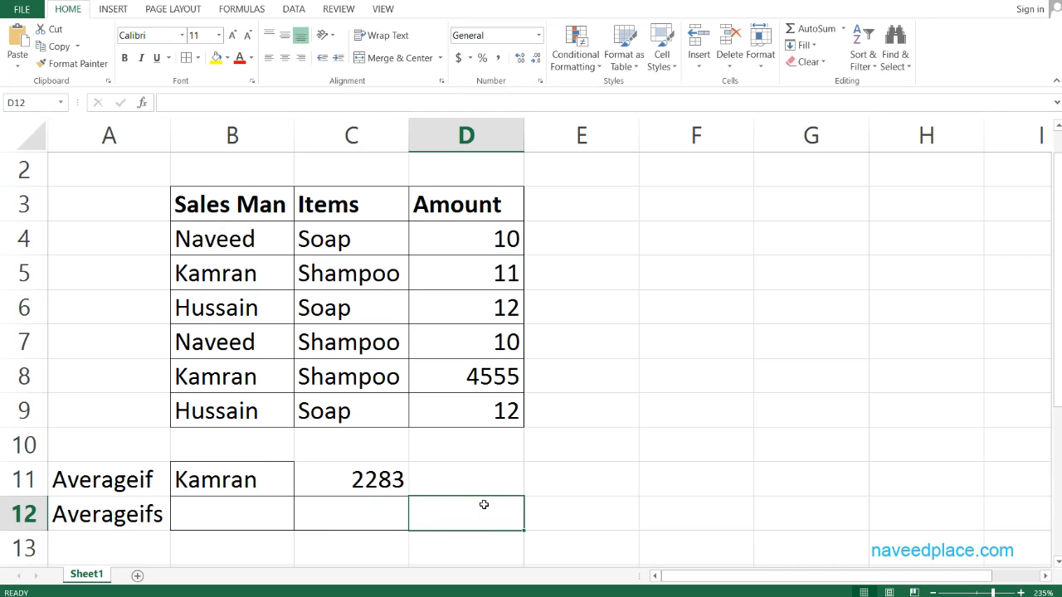
text(=av)
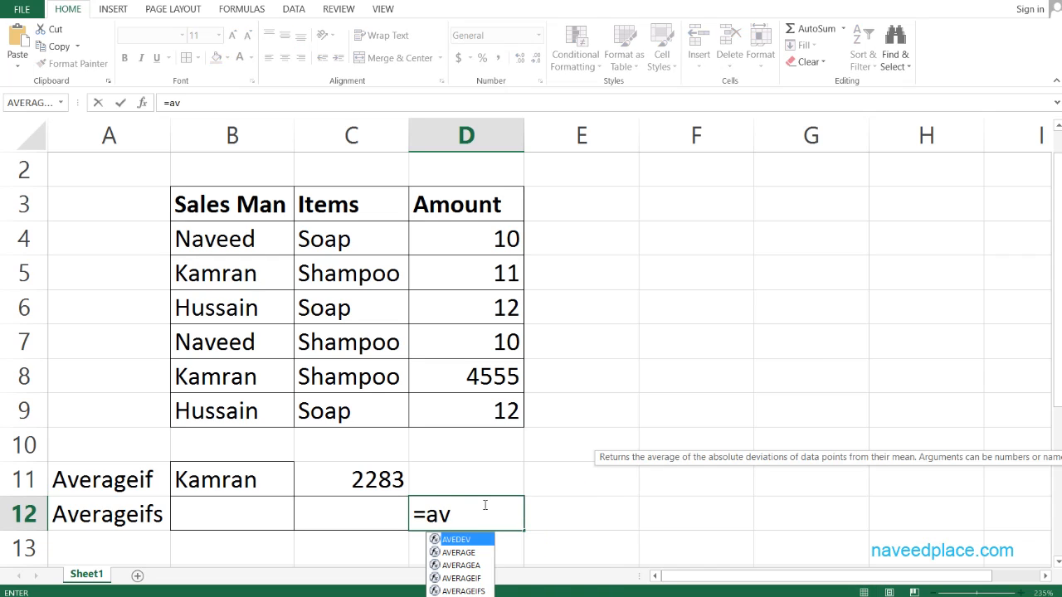
key(Down)
key(Down)
key(Down)
key(Down)
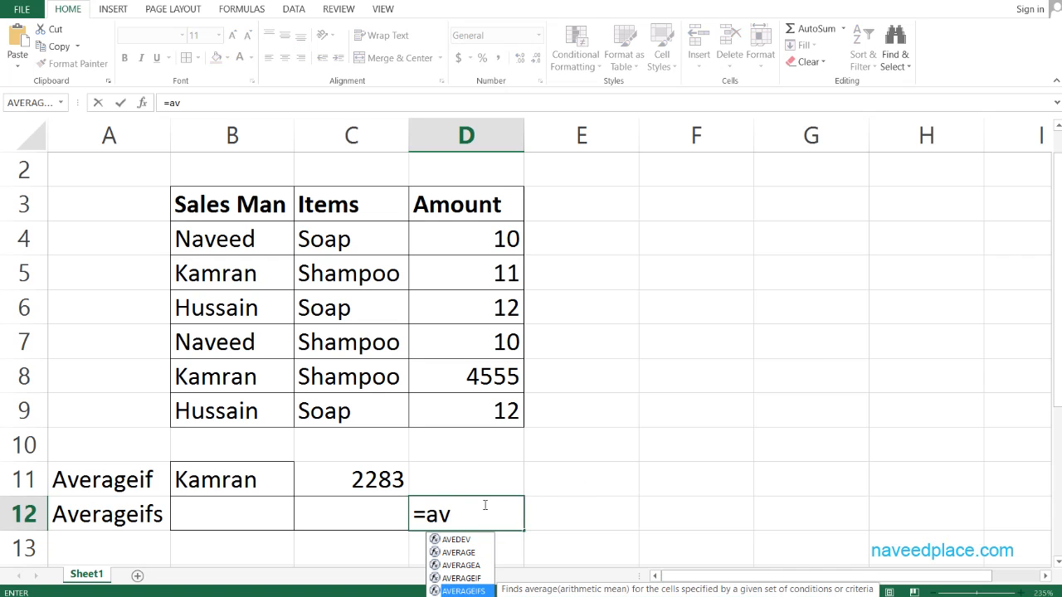
key(Tab)
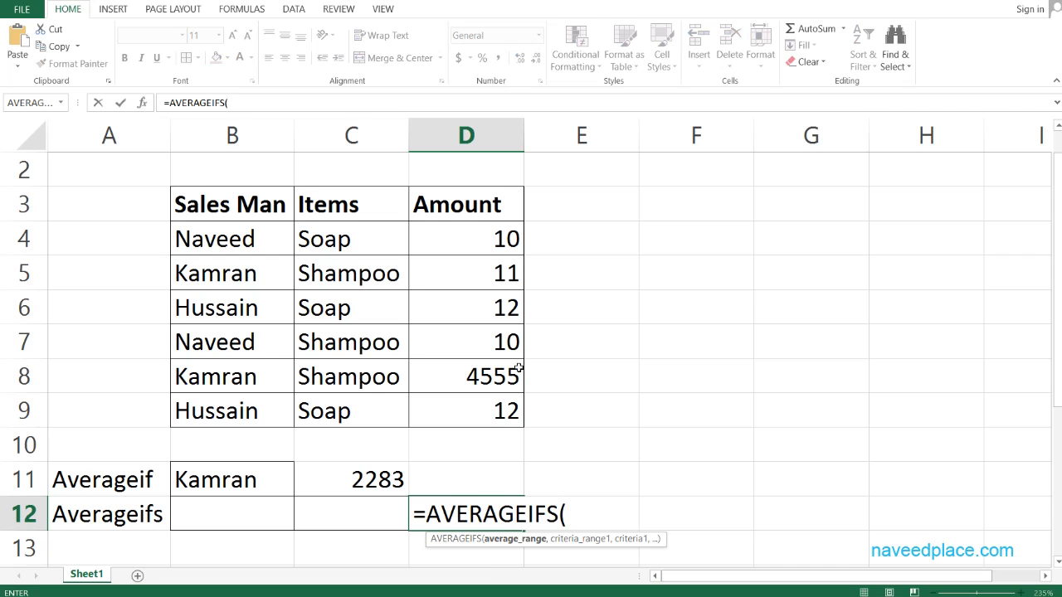
drag(486, 218, 481, 302)
drag(481, 232, 474, 408)
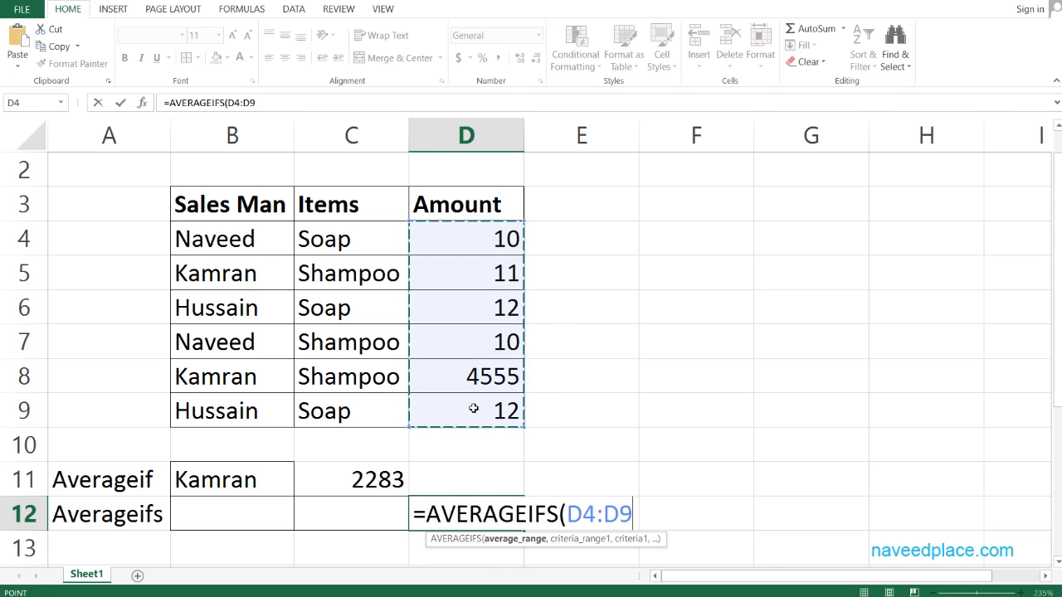
Add the salesman range B4:B9 with cell B12 as the first criterion of the AVERAGEIFS formula.
text(,)
click(247, 226)
drag(247, 293, 237, 407)
text(,)
click(223, 506)
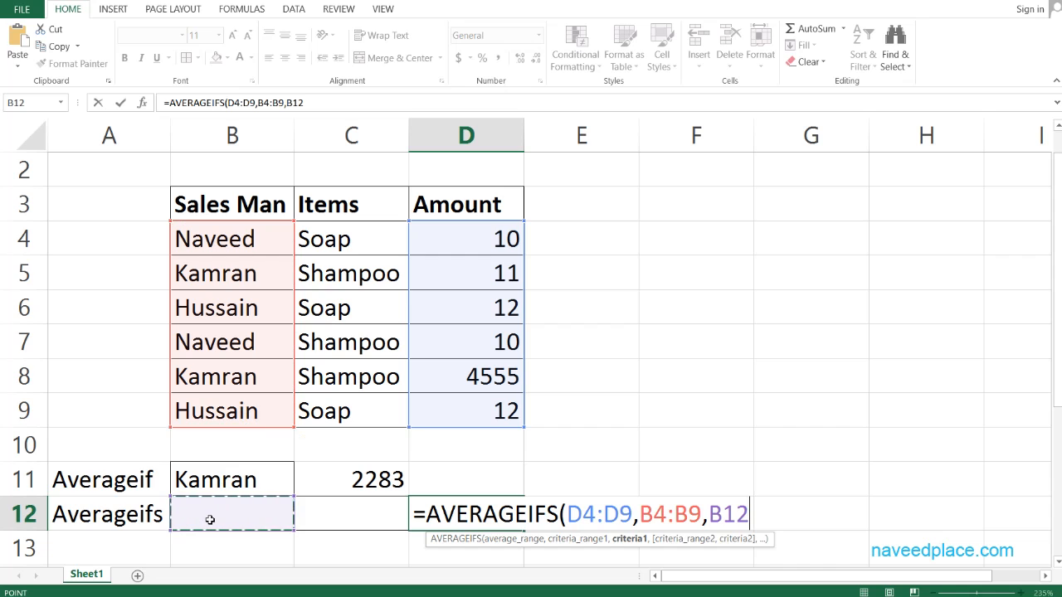
Add the item range C4:C9 with cell C12 as the second criterion and complete the AVERAGEIFS formula.
text(,)
drag(356, 241, 352, 410)
text(,)
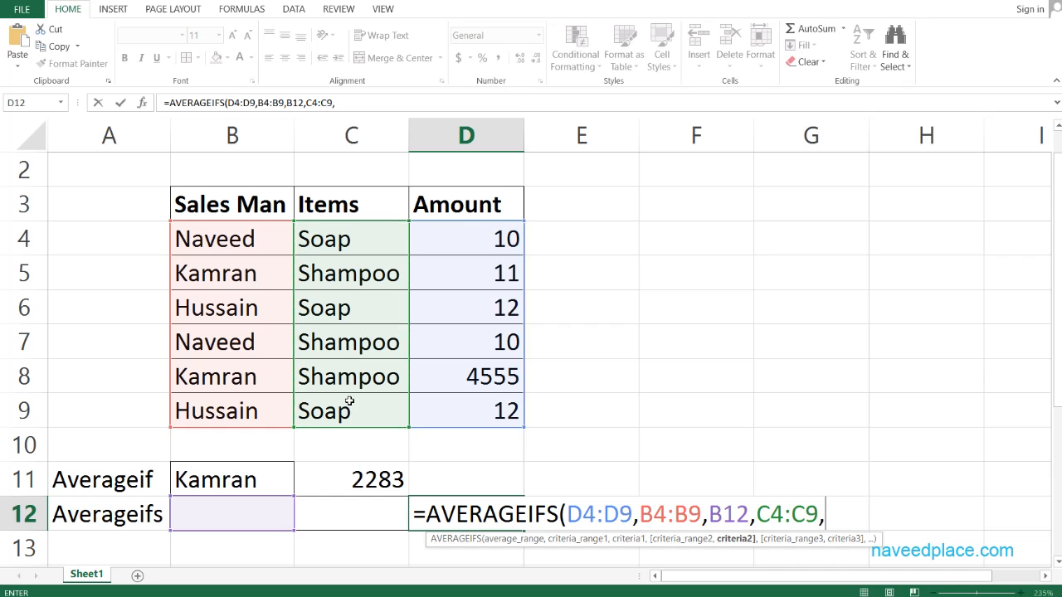
click(330, 517)
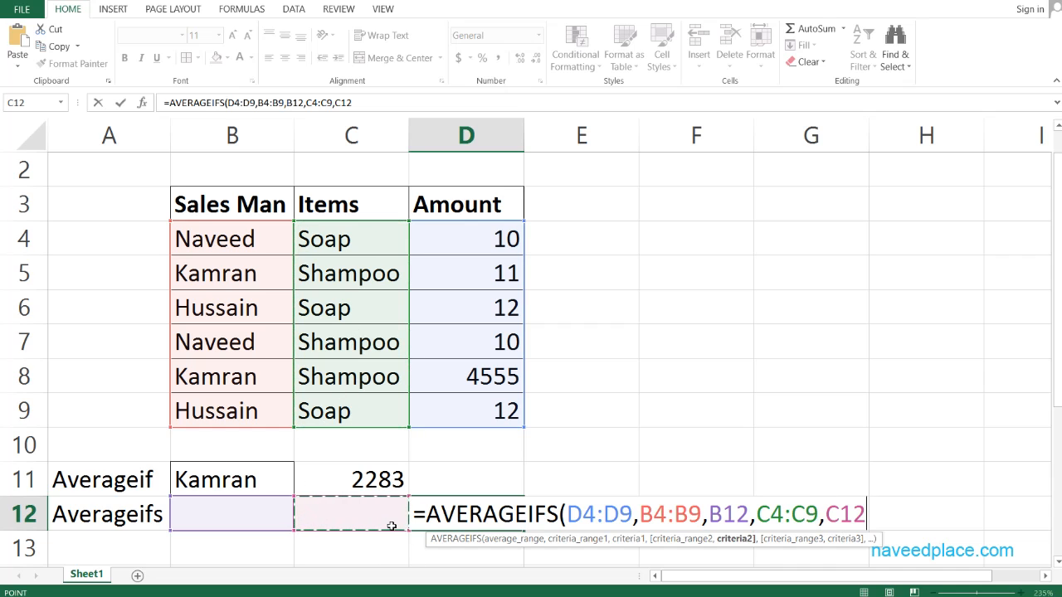
key(Return)
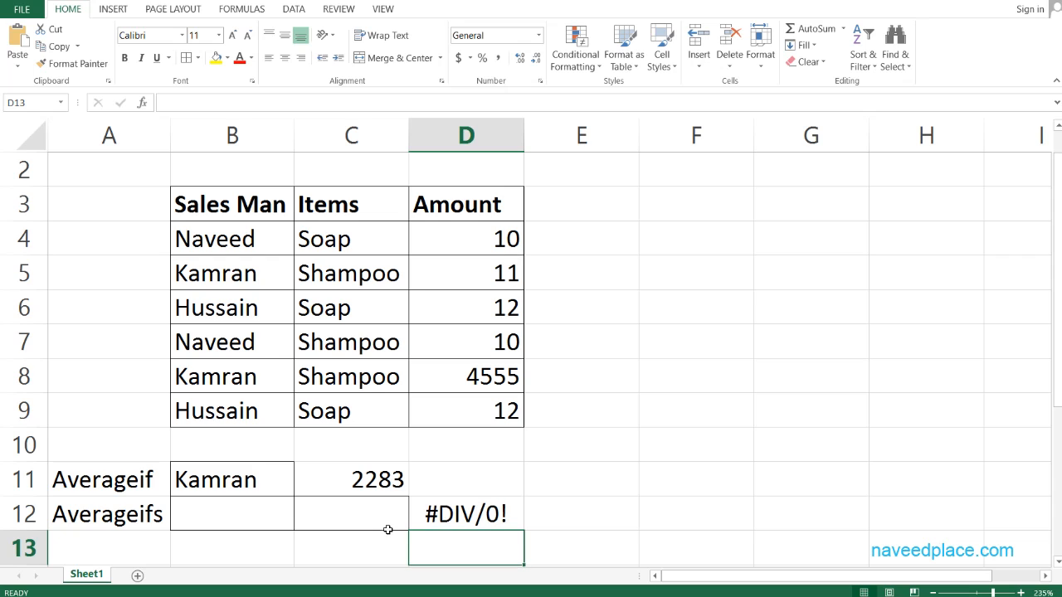
click(486, 511)
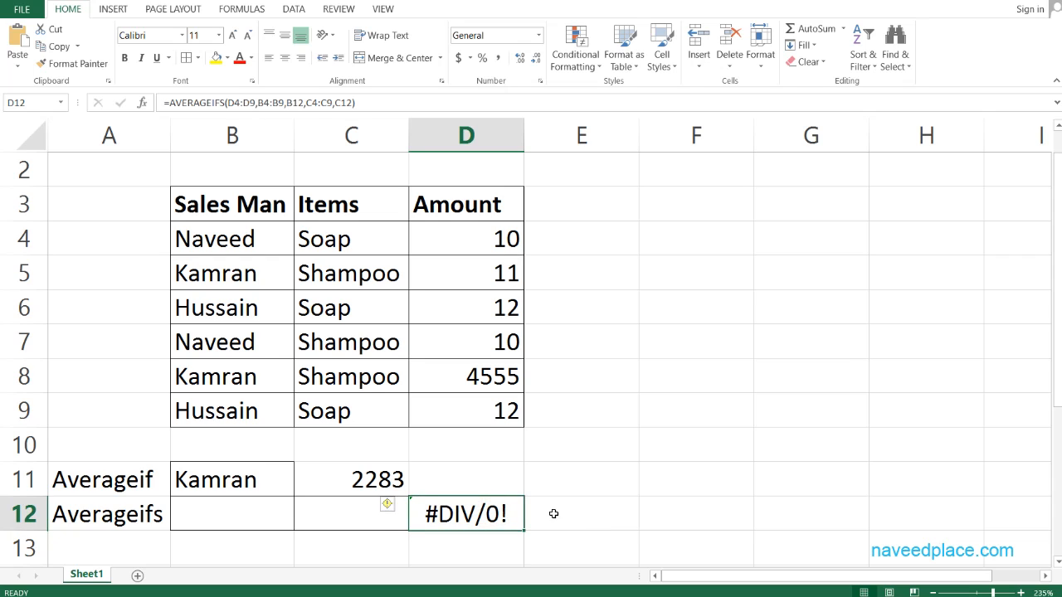
Enter the name of the salesman from row 4 in cell B12 and the item Soap in C12.
double_click(229, 508)
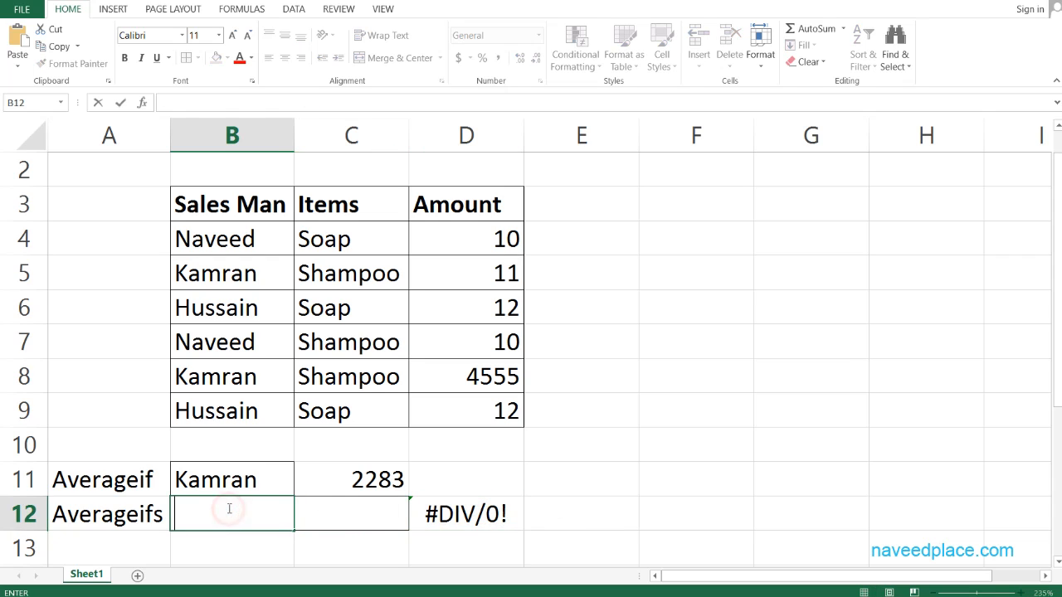
text(Naveed)
key(Return)
key(Up)
key(Right)
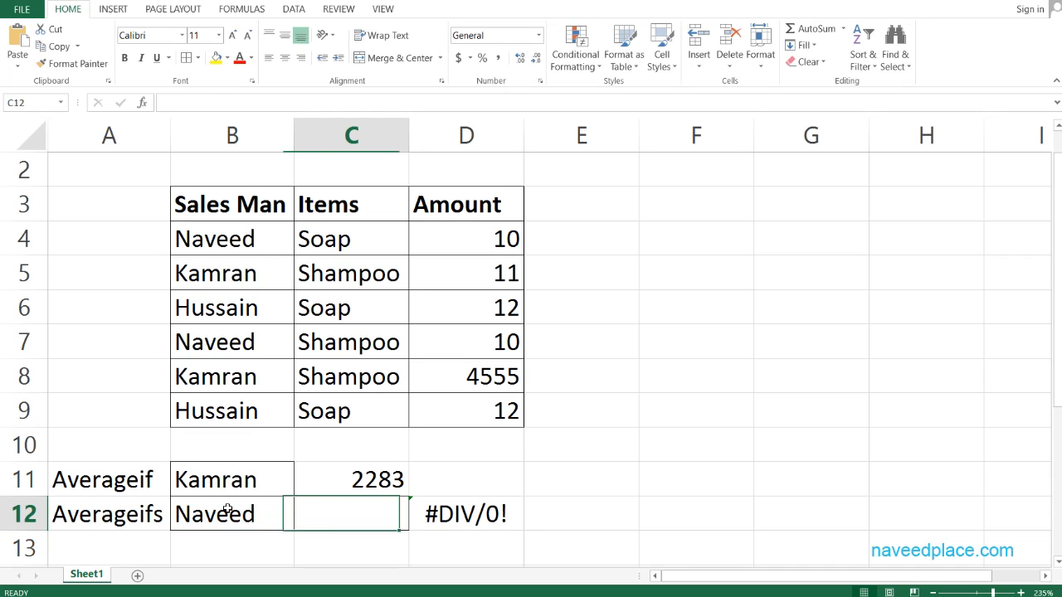
text(Soap)
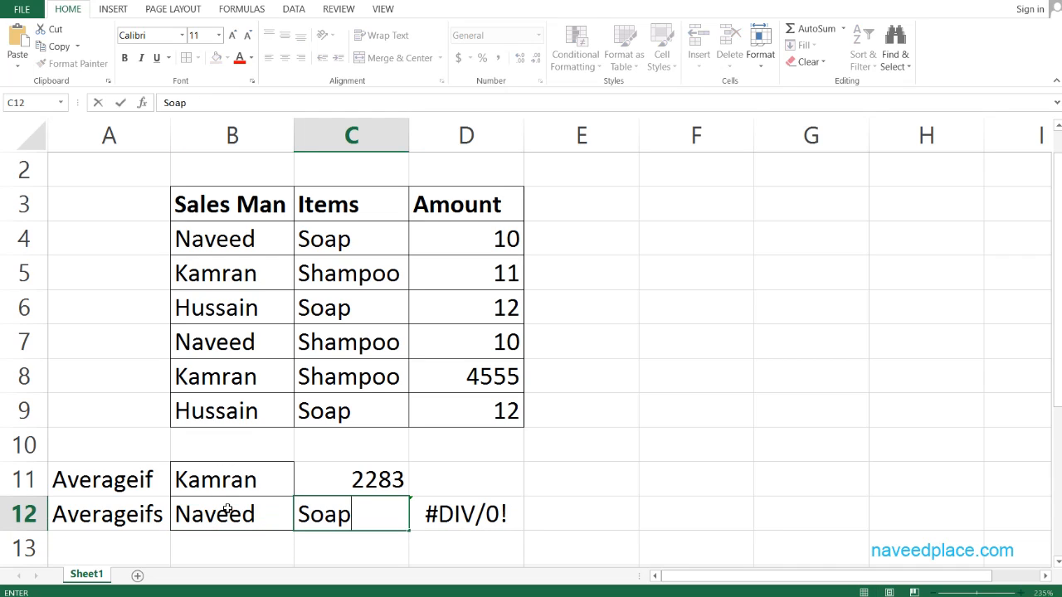
key(Return)
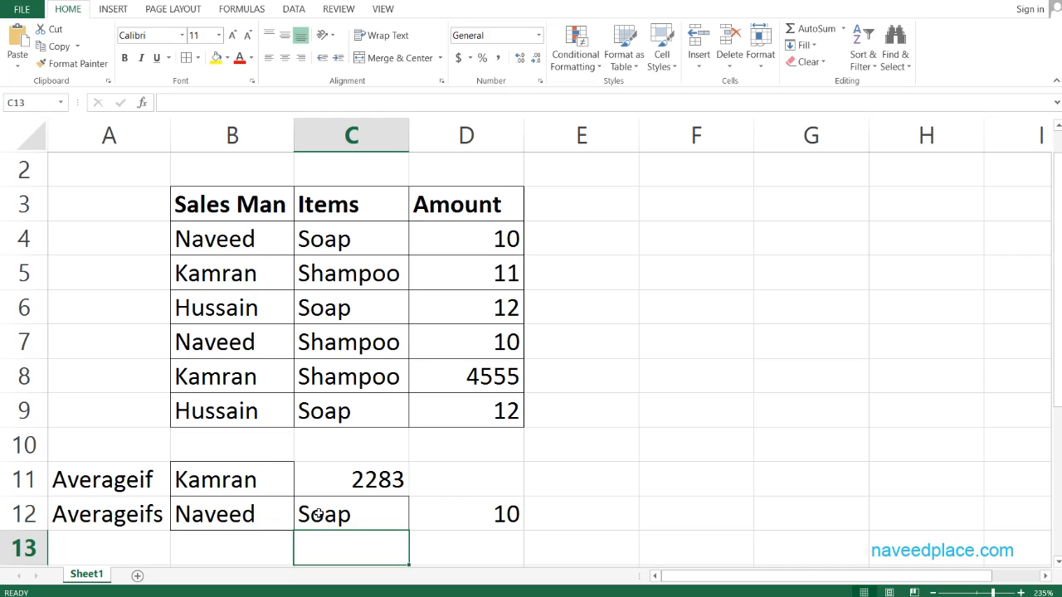
Check row 4 against the AVERAGEIFS result and inspect the formula in cell D12.
drag(179, 226, 521, 239)
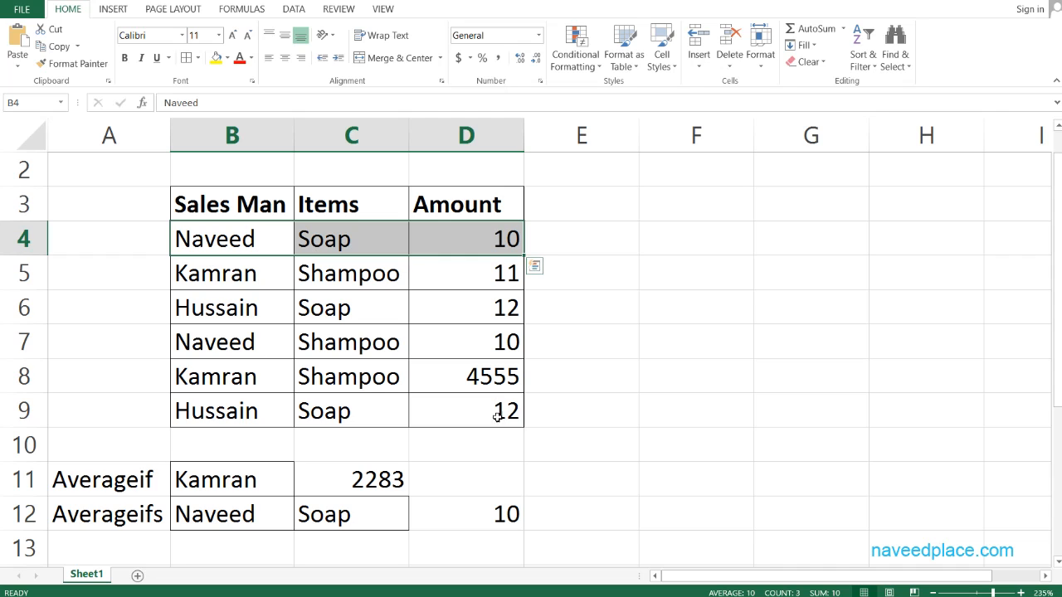
double_click(486, 513)
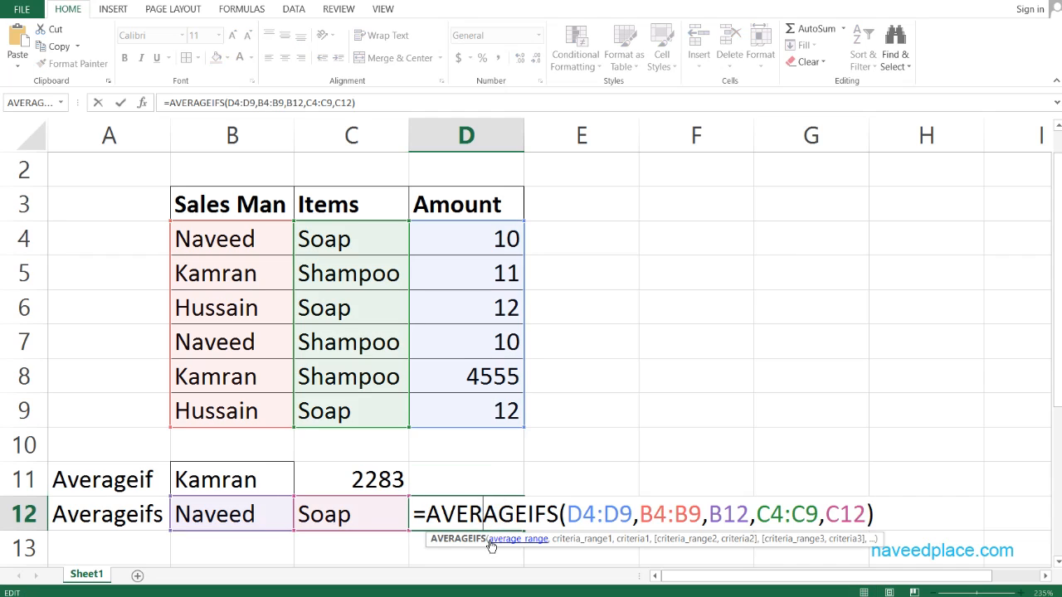
key(Escape)
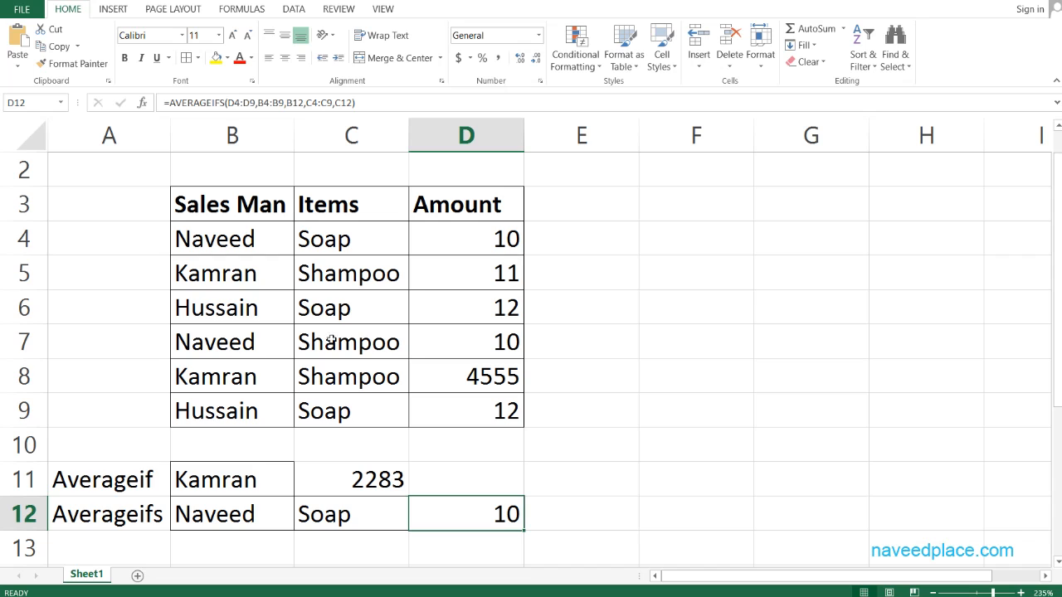
Replace the salesman in cell B8 with the name of the salesman from row 4.
double_click(261, 377)
drag(260, 377, 90, 367)
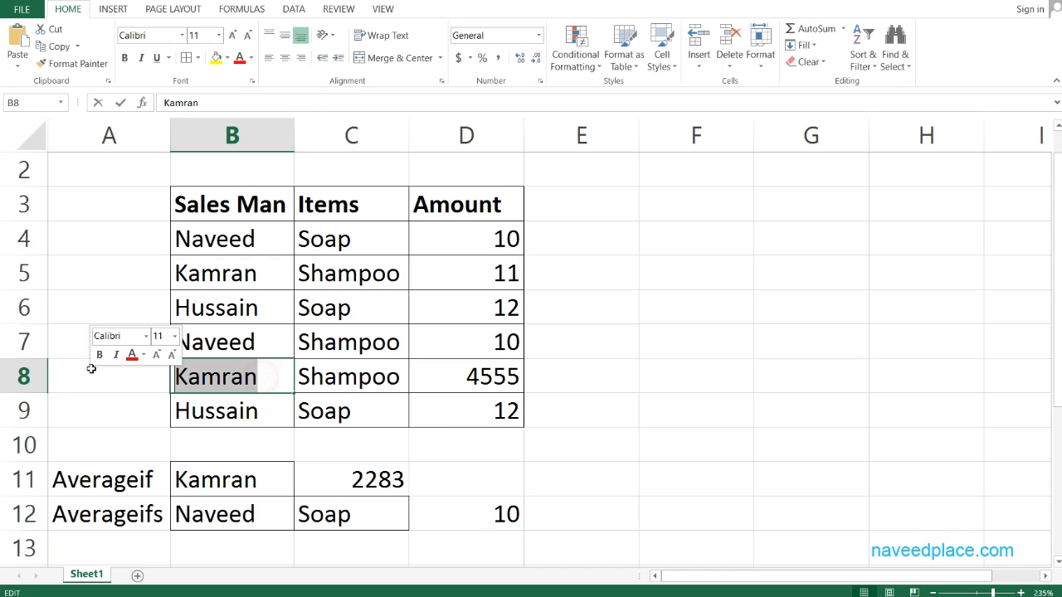
text(Naveed)
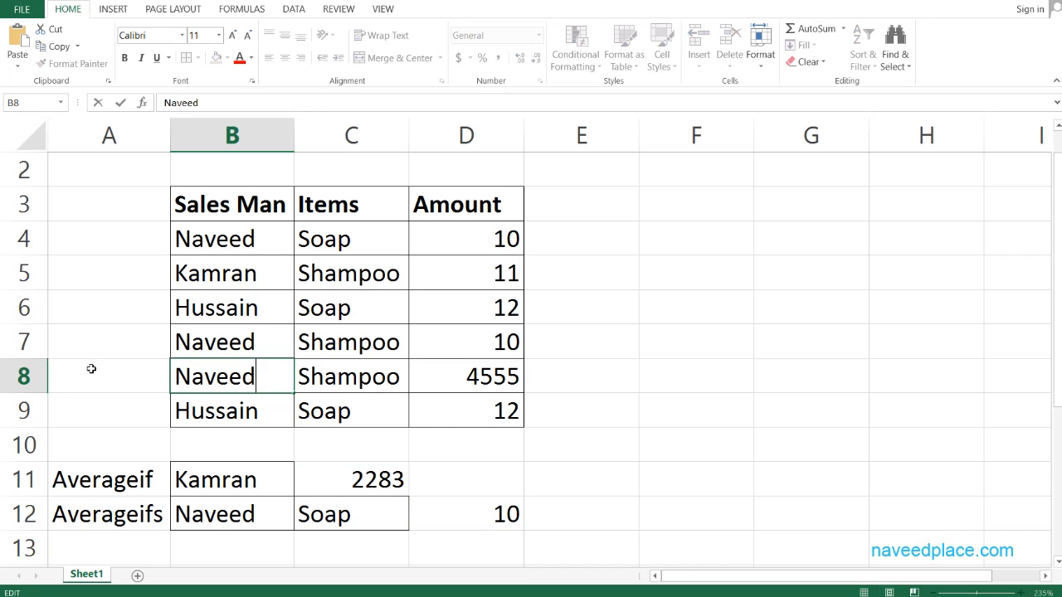
key(Return)
Replace the item in cell C8 with Soap.
key(Tab)
key(Up)
key(Delete)
text(D)
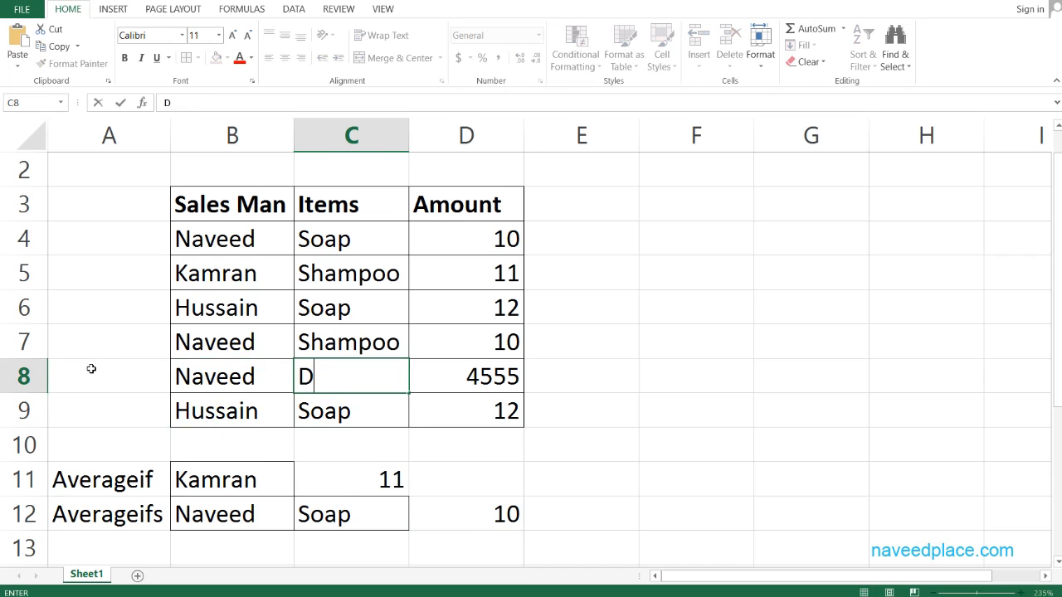
key(BackSpace)
text(Soap)
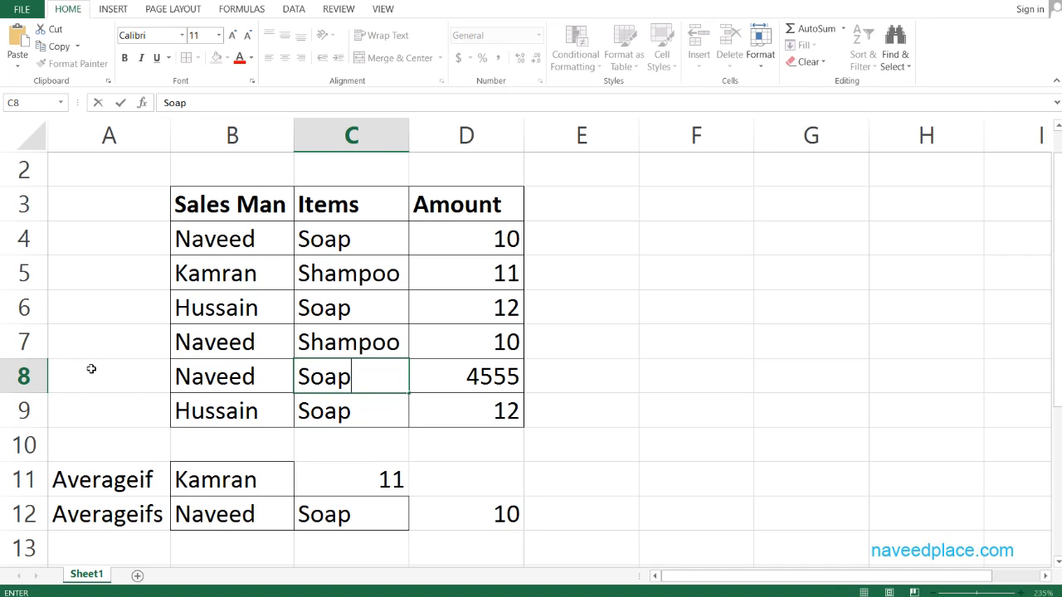
key(Return)
Set the amount in cell D8 to 12.
key(Right)
key(Right)
key(Up)
key(Left)
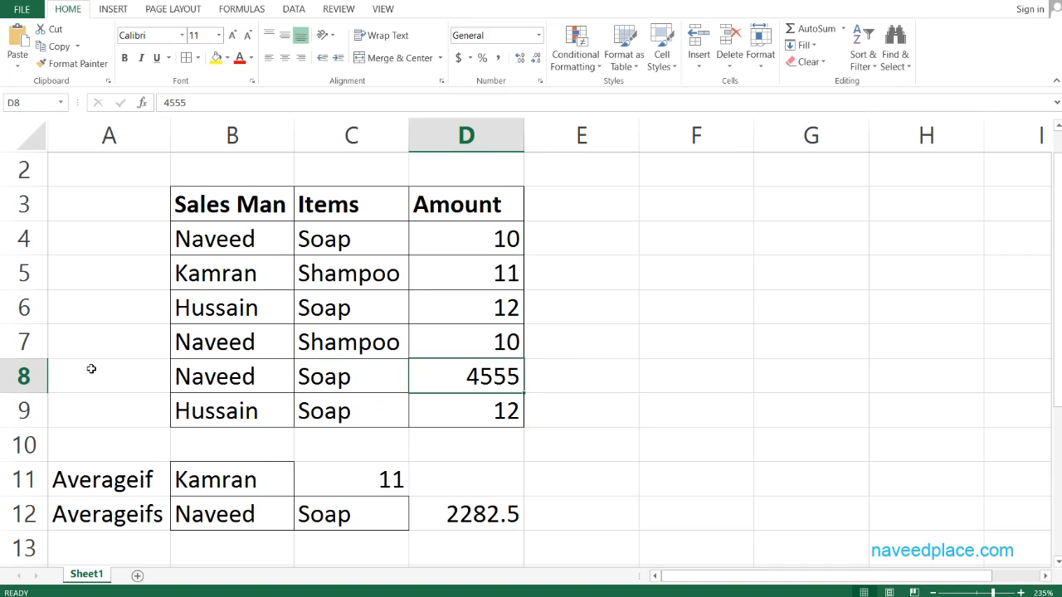
key(Delete)
text(12)
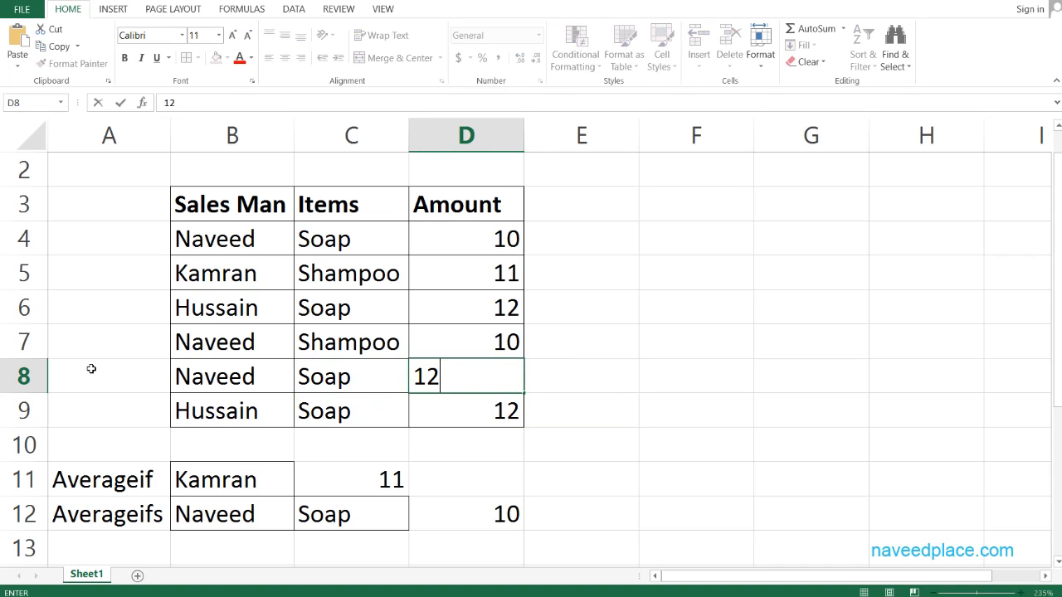
key(Return)
Check the matching rows 4 and 8 and their amounts against the AVERAGEIFS result.
drag(215, 375, 466, 386)
drag(202, 239, 463, 246)
drag(209, 378, 483, 385)
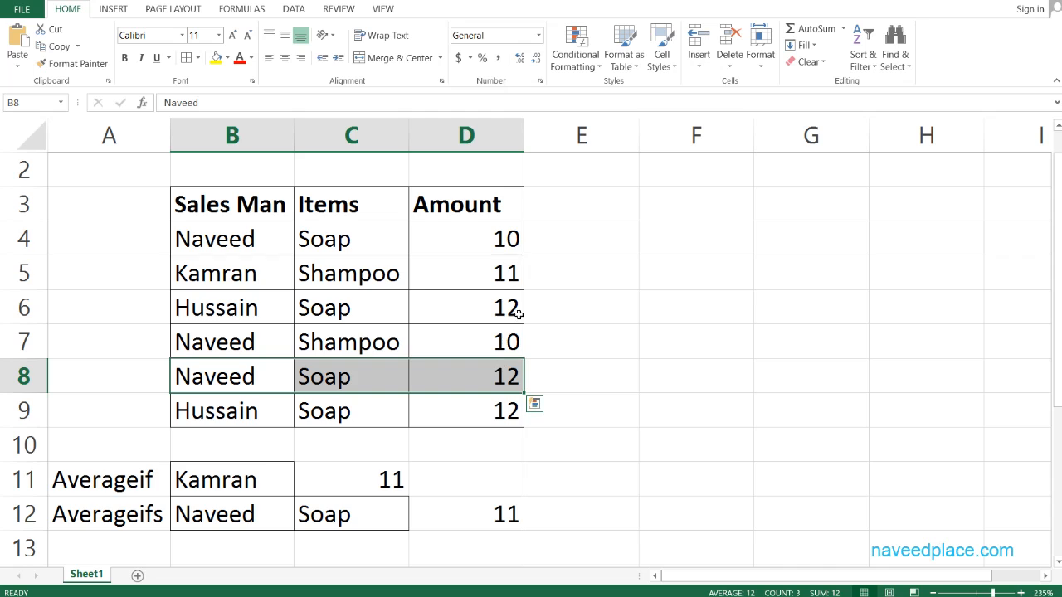
click(502, 238)
click(500, 383)
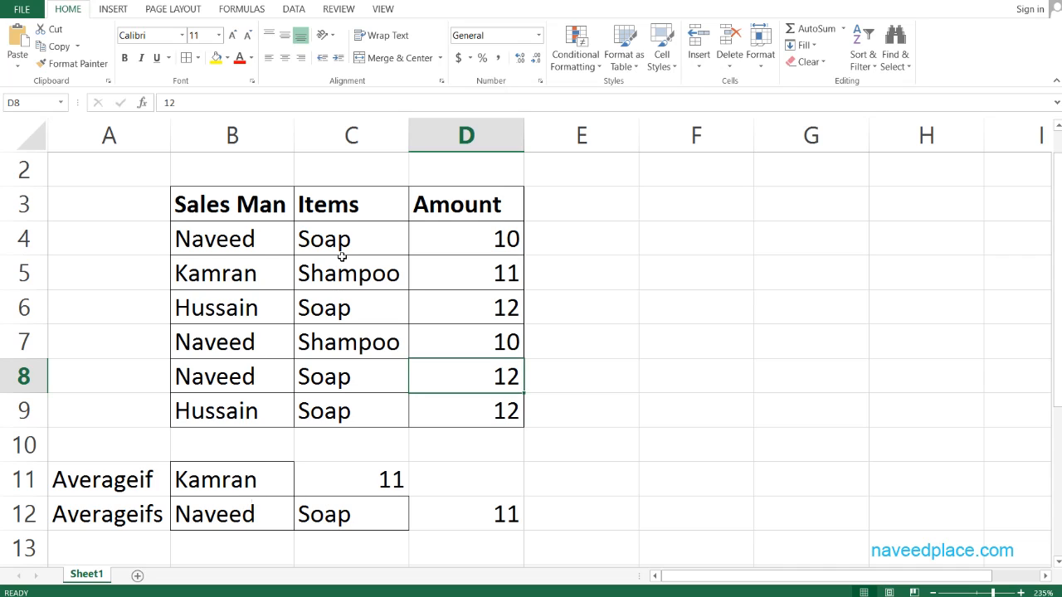
Review the arguments of the AVERAGEIF formula in cell C11 and the AVERAGEIFS formula in D12.
double_click(348, 485)
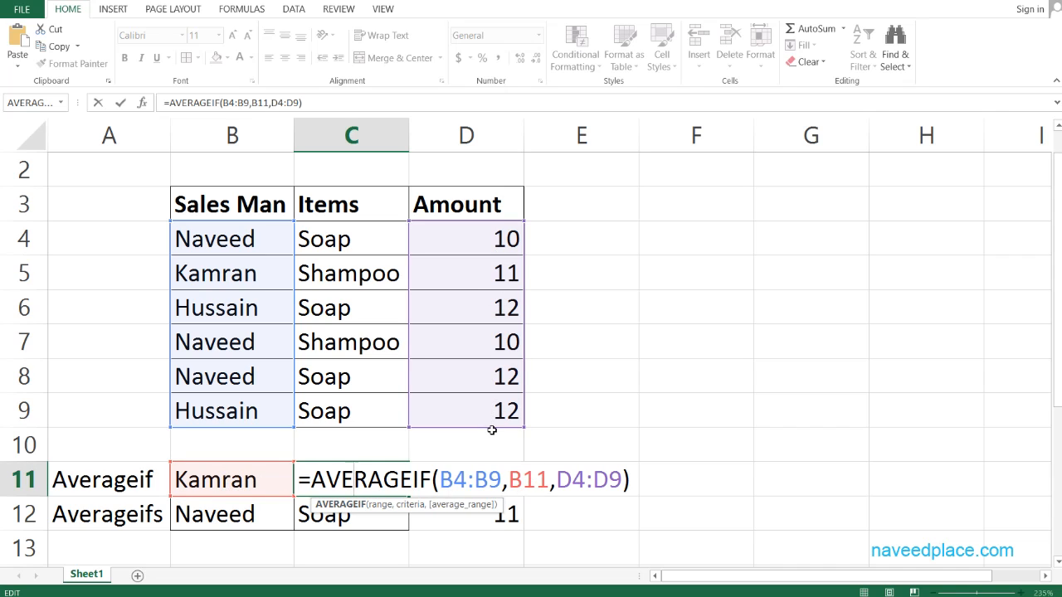
key(Return)
double_click(448, 513)
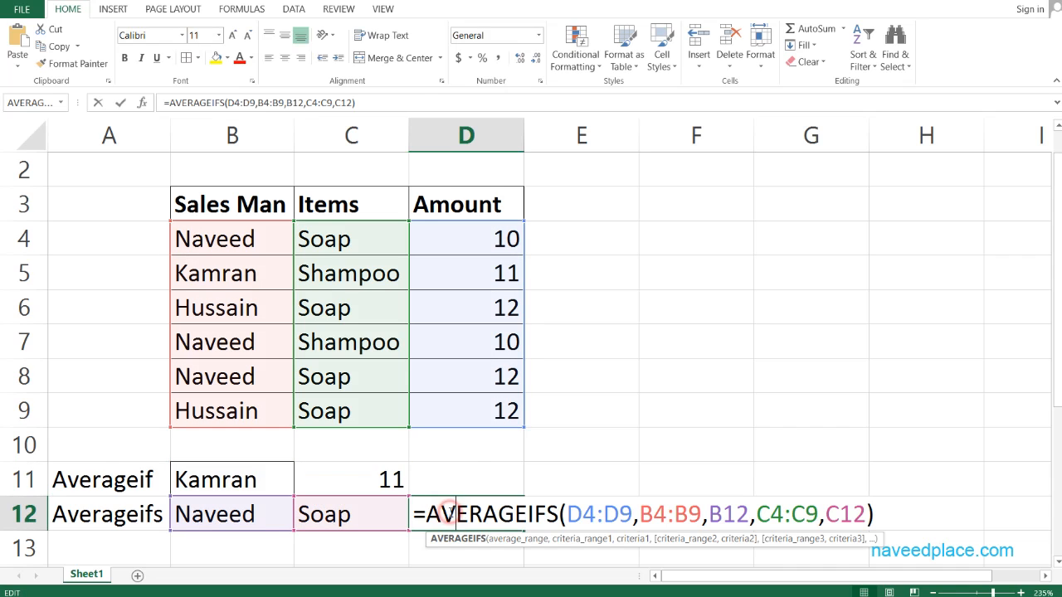